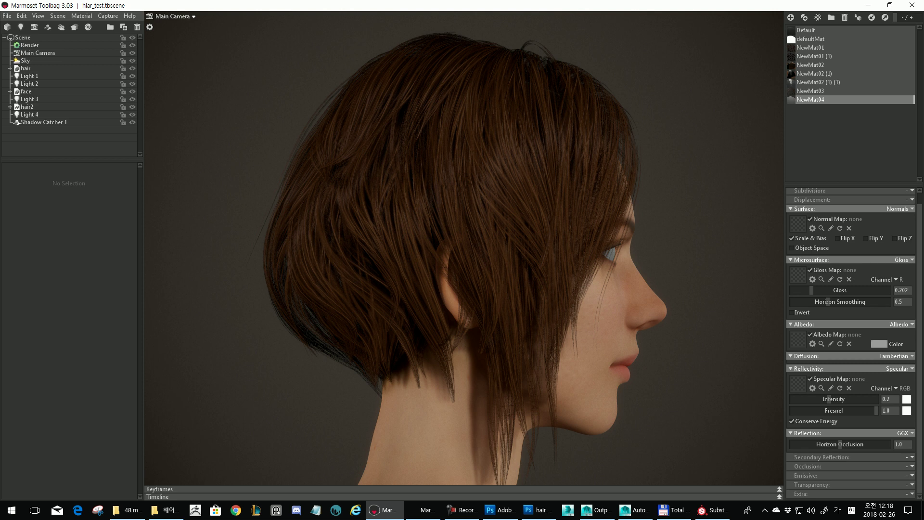
Switch to Maya, select all the hair cards and examine their shapes and overlapping UV layout
{"action": "middle_click_drag", "start_coordinate": [464, 250], "coordinate": [465, 273]}
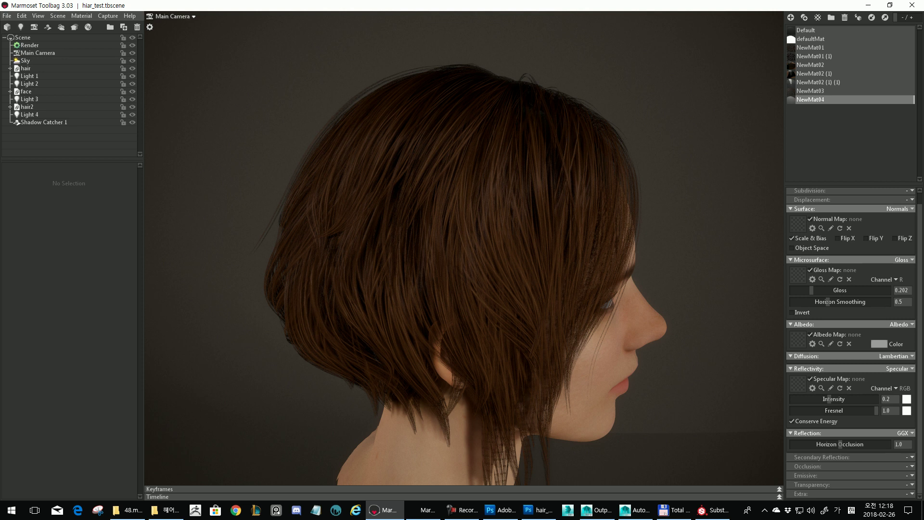
{"action": "left_click", "coordinate": [635, 510]}
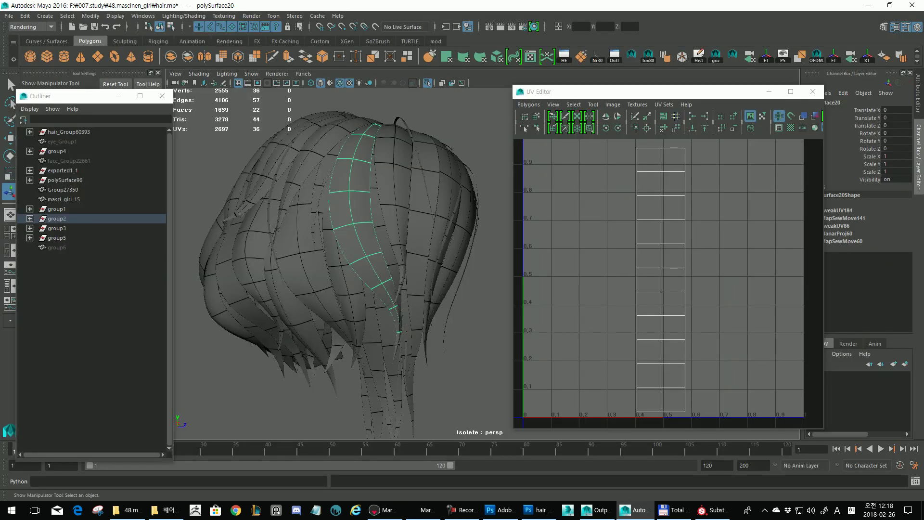
{"action": "left_click_drag", "start_coordinate": [463, 326], "coordinate": [207, 189]}
{"action": "left_click_drag", "start_coordinate": [375, 260], "coordinate": [296, 288], "text": "alt"}
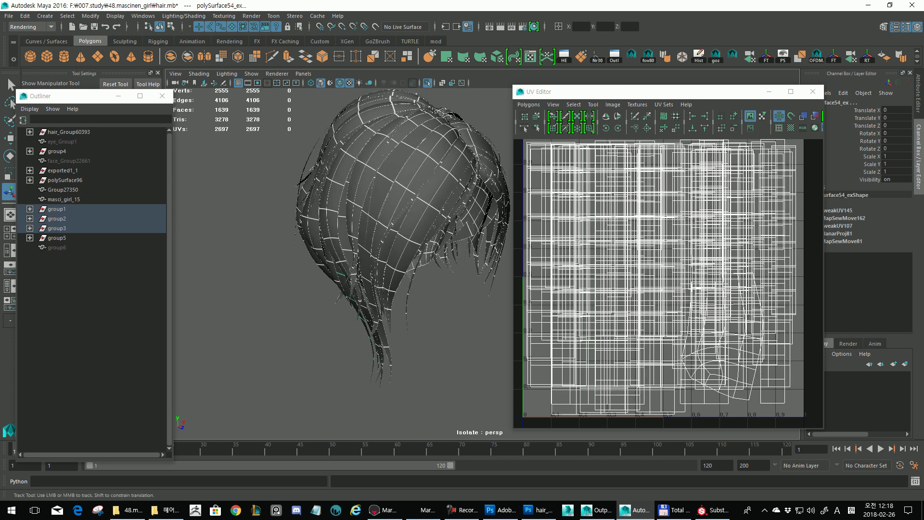
{"action": "middle_click_drag", "start_coordinate": [375, 241], "coordinate": [306, 283], "text": "alt"}
{"action": "right_click_drag", "start_coordinate": [308, 284], "coordinate": [353, 290], "text": "alt"}
{"action": "middle_click_drag", "start_coordinate": [317, 274], "coordinate": [370, 287], "text": "alt"}
{"action": "left_click_drag", "start_coordinate": [322, 293], "coordinate": [374, 279], "text": "alt"}
Isolate a single side hair card, examine its vertices and UV strip, and return to the full scene in object mode
{"action": "left_click", "coordinate": [312, 231]}
{"action": "middle_click_drag", "start_coordinate": [318, 264], "coordinate": [332, 214], "text": "alt"}
{"action": "left_click_drag", "start_coordinate": [332, 226], "coordinate": [360, 209], "text": "alt"}
{"action": "left_click_drag", "start_coordinate": [342, 255], "coordinate": [332, 229], "text": "alt"}
{"action": "key", "text": "ctrl+1"}
{"action": "key", "text": "ctrl+1"}
{"action": "key", "text": "F9"}
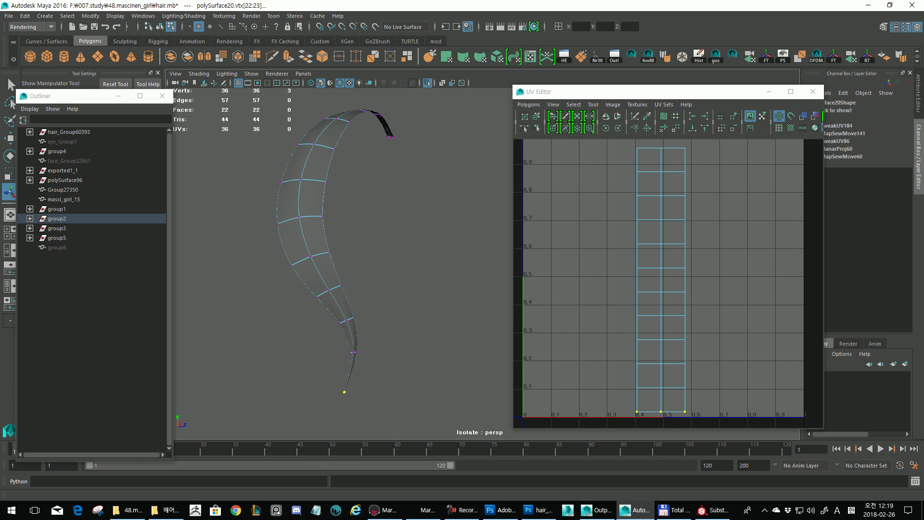
{"action": "left_click_drag", "start_coordinate": [644, 92], "coordinate": [627, 87]}
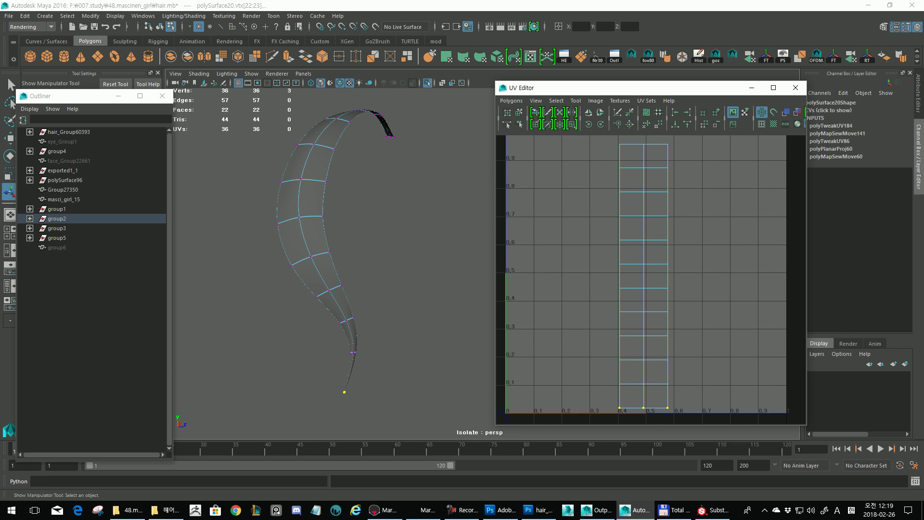
{"action": "middle_click_drag", "start_coordinate": [337, 251], "coordinate": [341, 256], "text": "alt"}
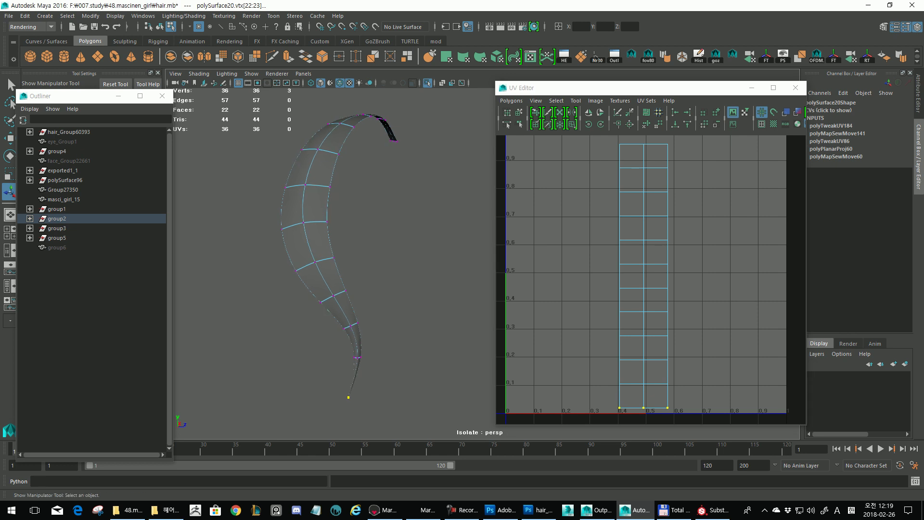
{"action": "key", "text": "F8"}
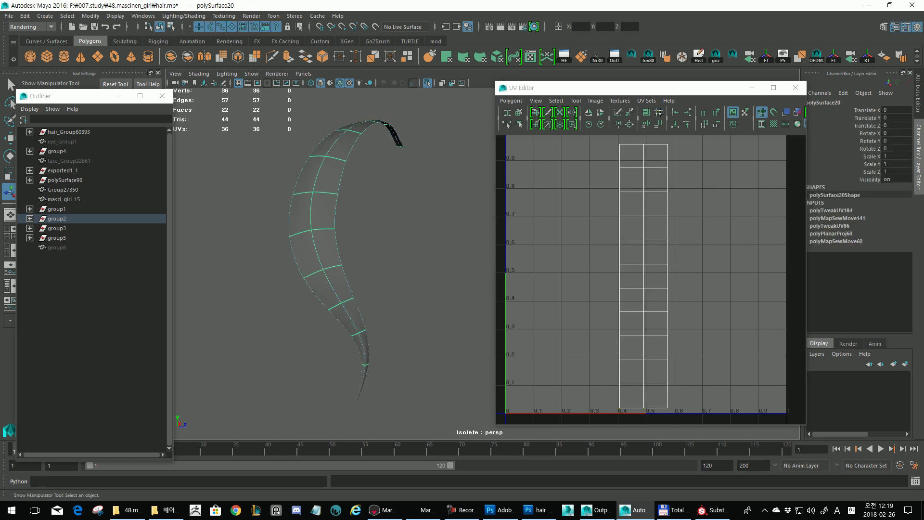
{"action": "key", "text": "ctrl+1"}
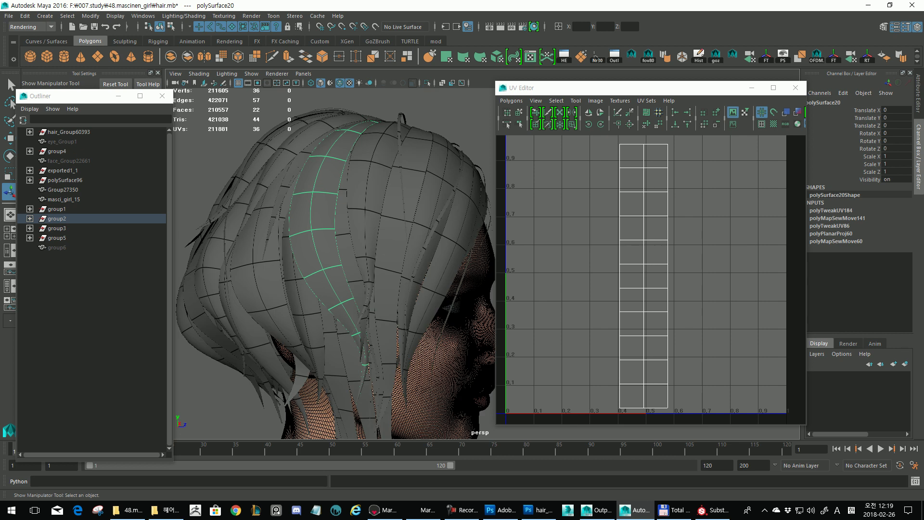
Isolate group1, group2 and group3 in the viewport and view the hair cards with their combined UVs
{"action": "left_click", "coordinate": [57, 209]}
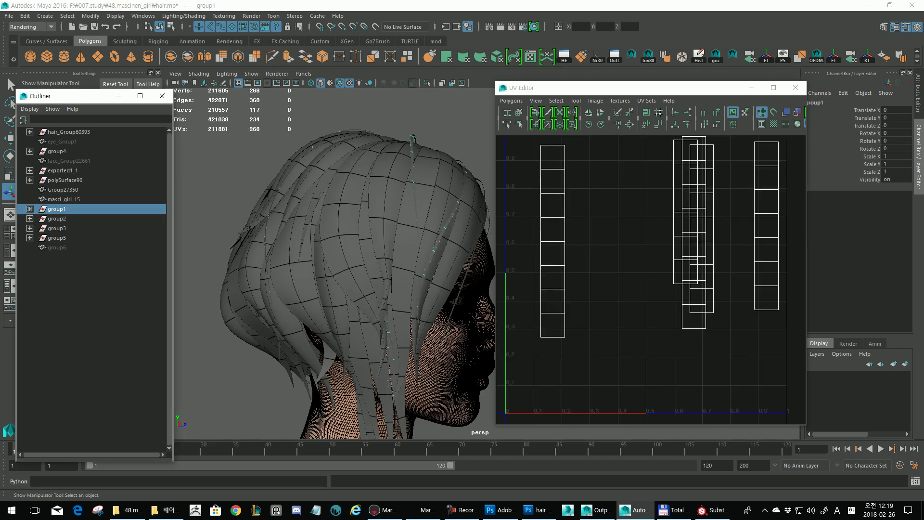
{"action": "left_click", "coordinate": [56, 228], "text": "shift"}
{"action": "key", "text": "ctrl+1"}
{"action": "left_click_drag", "start_coordinate": [337, 251], "coordinate": [313, 267], "text": "alt"}
{"action": "middle_click_drag", "start_coordinate": [327, 283], "coordinate": [308, 253], "text": "alt"}
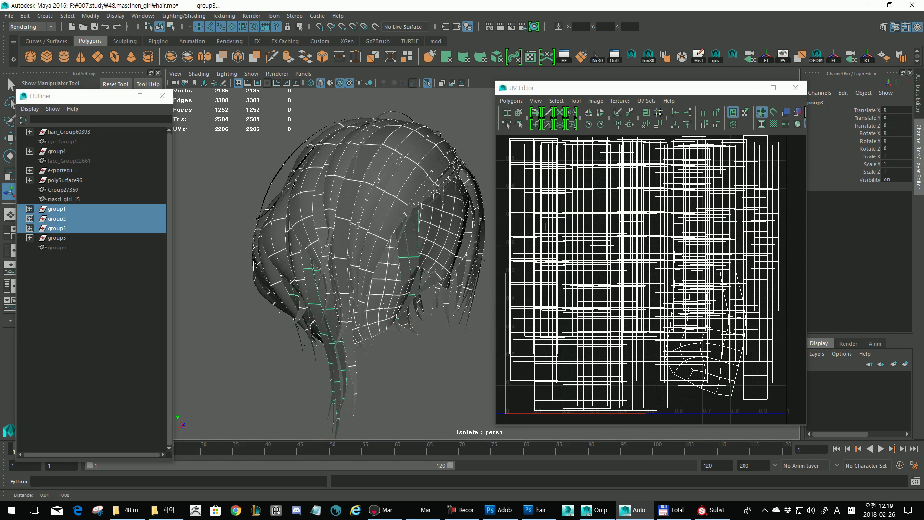
{"action": "left_click_drag", "start_coordinate": [313, 255], "coordinate": [332, 262], "text": "alt"}
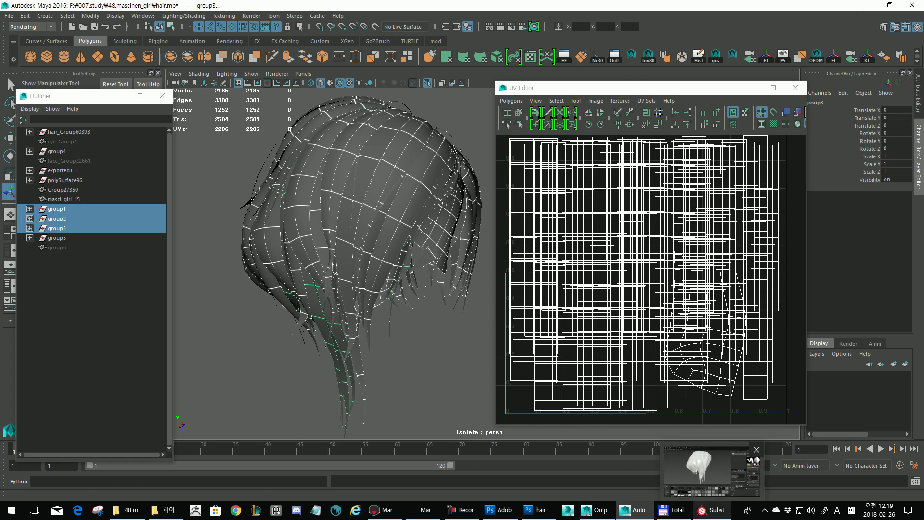
Switch to Substance Painter and examine the imported hair mesh from the side and back
{"action": "left_click", "coordinate": [712, 469]}
{"action": "middle_click_drag", "start_coordinate": [437, 237], "coordinate": [434, 267], "text": "alt"}
{"action": "right_click_drag", "start_coordinate": [391, 174], "coordinate": [415, 177], "text": "alt"}
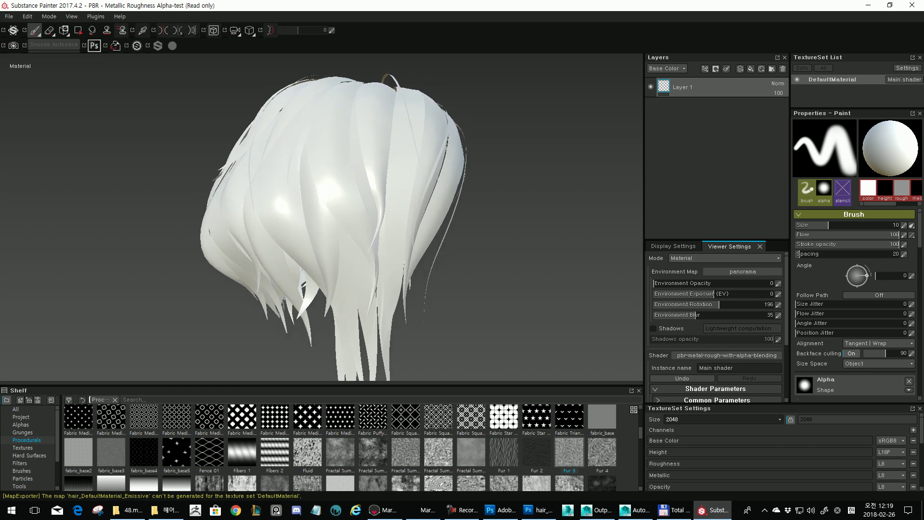
{"action": "middle_click_drag", "start_coordinate": [408, 169], "coordinate": [407, 180], "text": "alt"}
{"action": "left_click_drag", "start_coordinate": [406, 179], "coordinate": [323, 200], "text": "alt"}
{"action": "left_click_drag", "start_coordinate": [433, 185], "coordinate": [402, 189], "text": "alt"}
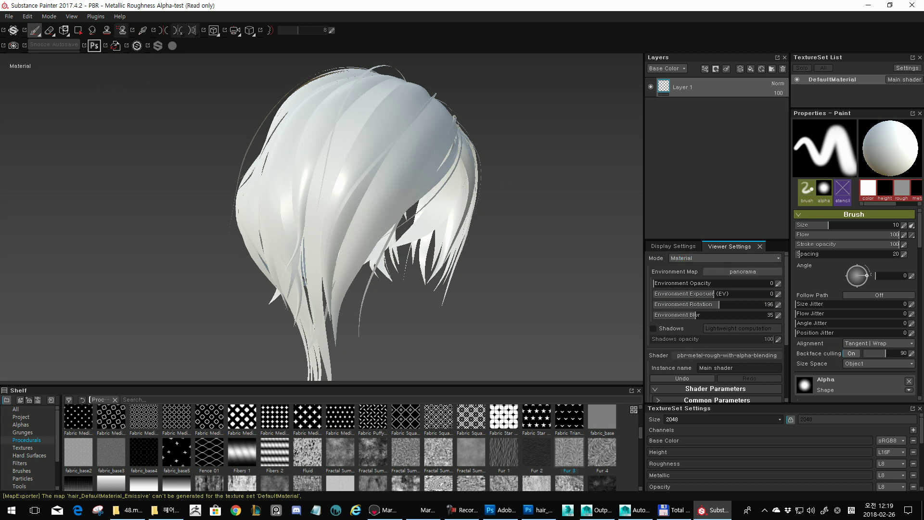
Set the viewer shader to pbr-metal-rough-with-alpha-blending
{"action": "left_click", "coordinate": [689, 356]}
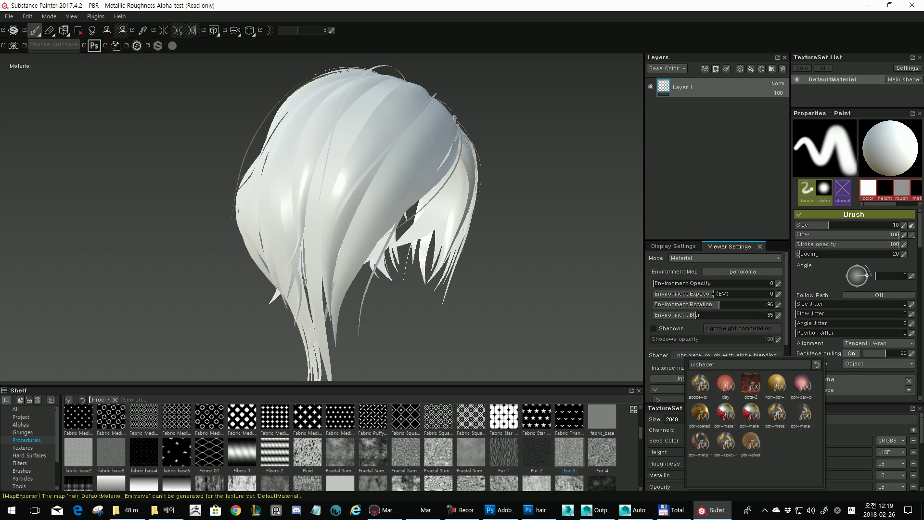
{"action": "mouse_move", "coordinate": [803, 414]}
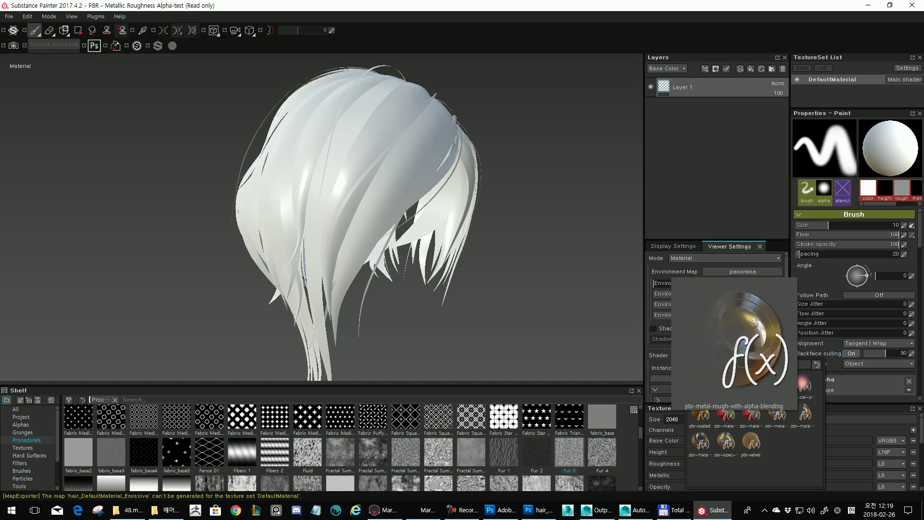
{"action": "left_click", "coordinate": [802, 414]}
{"action": "left_click", "coordinate": [545, 256]}
{"action": "left_click_drag", "start_coordinate": [505, 278], "coordinate": [526, 241], "text": "alt"}
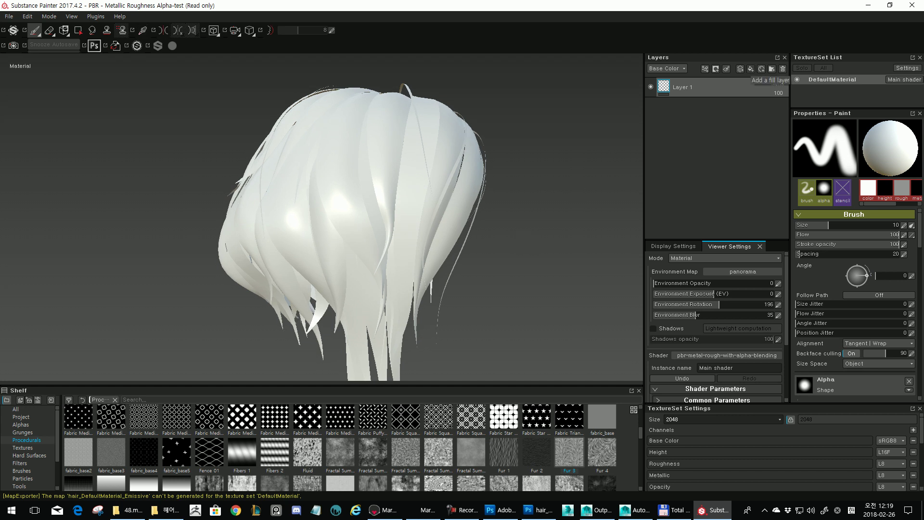
Add a fill layer above Layer 1 with a dark brown base color of R 0.032, G 0.016, B 0.007
{"action": "left_click", "coordinate": [750, 68]}
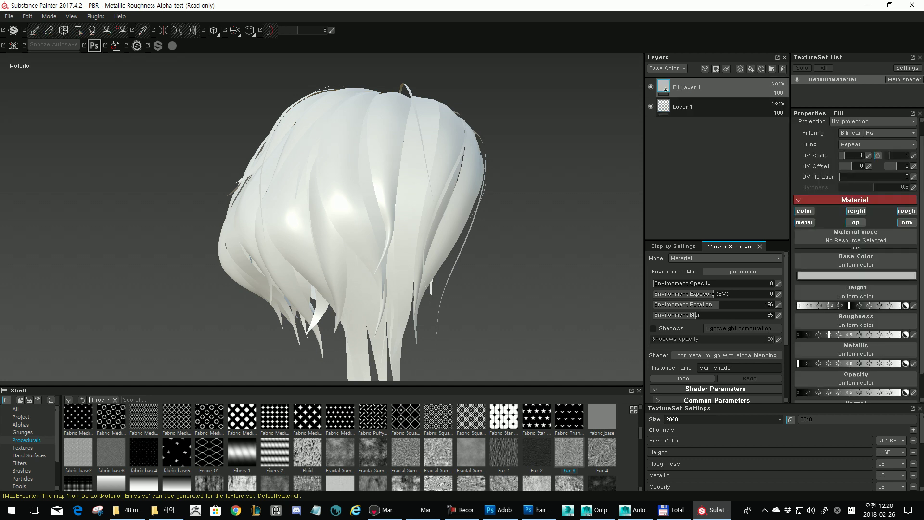
{"action": "left_click", "coordinate": [856, 275]}
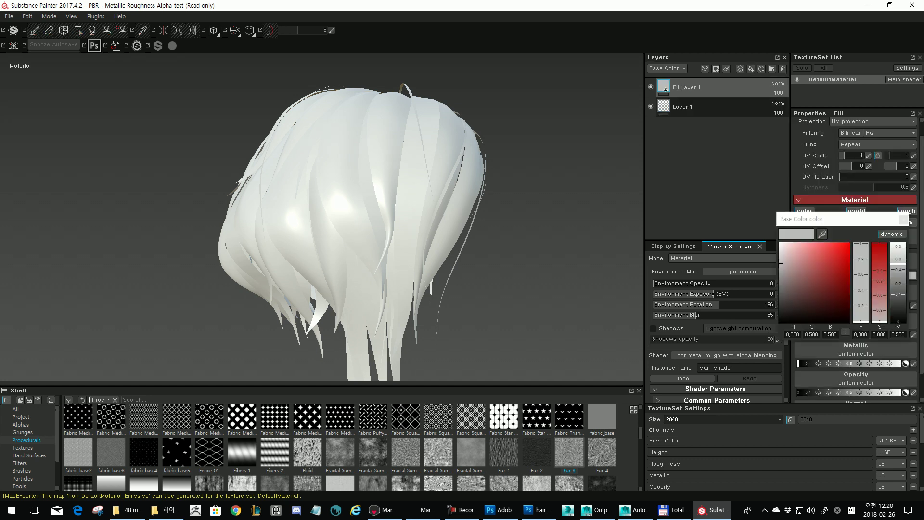
{"action": "mouse_move", "coordinate": [780, 263]}
{"action": "left_mouse_down"}
{"action": "mouse_move", "coordinate": [814, 306]}
{"action": "mouse_move", "coordinate": [860, 319]}
{"action": "mouse_move", "coordinate": [813, 306]}
{"action": "left_mouse_up"}
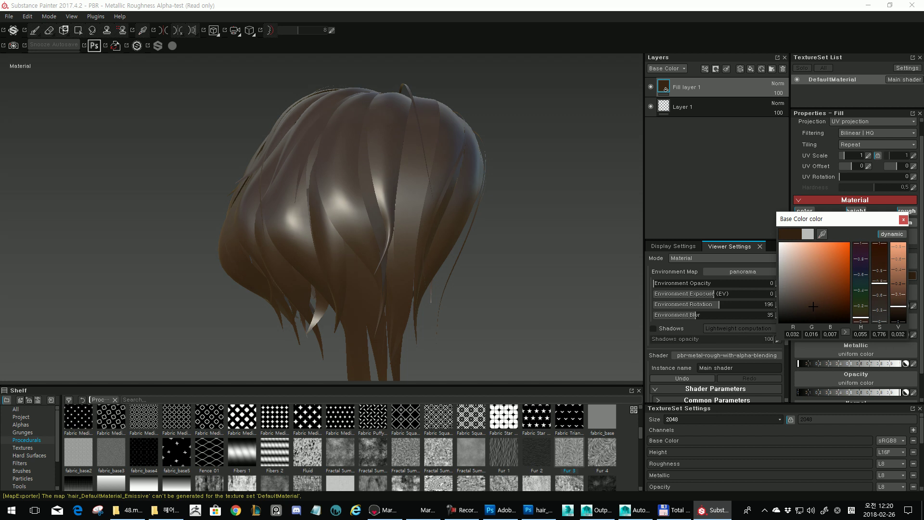
{"action": "left_click", "coordinate": [903, 219]}
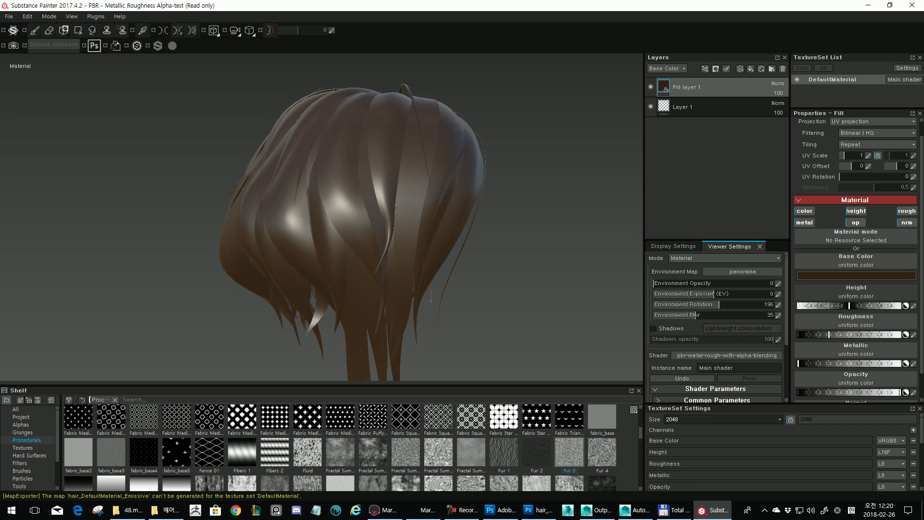
Raise the brown fill layer's metallic to about mid-range and increase its roughness slightly
{"action": "mouse_move", "coordinate": [829, 334]}
{"action": "left_mouse_down"}
{"action": "mouse_move", "coordinate": [842, 334]}
{"action": "mouse_move", "coordinate": [828, 334]}
{"action": "mouse_move", "coordinate": [846, 363]}
{"action": "left_mouse_up"}
{"action": "left_click", "coordinate": [848, 363]}
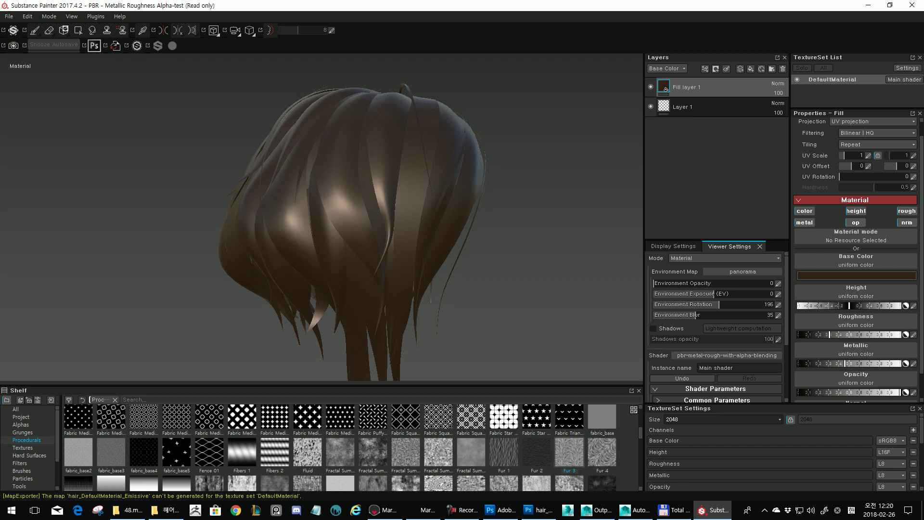
{"action": "left_click", "coordinate": [834, 334]}
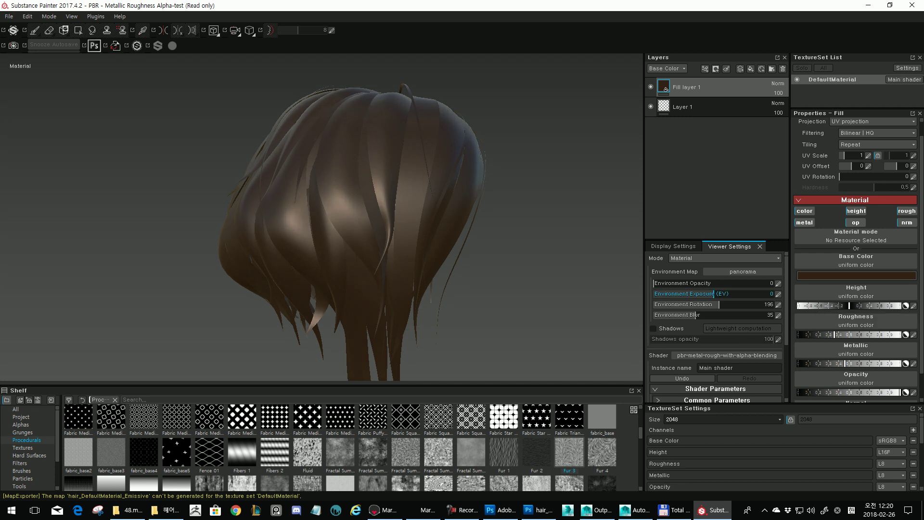
{"action": "mouse_move", "coordinate": [337, 221]}
{"action": "left_mouse_down", "text": "alt"}
{"action": "mouse_move", "coordinate": [340, 210]}
{"action": "mouse_move", "coordinate": [334, 236]}
{"action": "left_mouse_up", "text": "alt"}
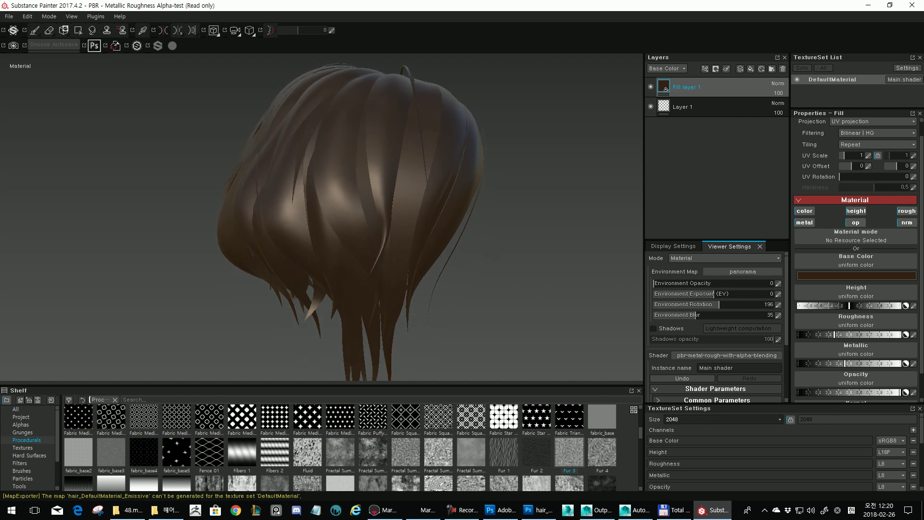
Duplicate the brown fill layer and add a black mask to the upper one
{"action": "key", "text": "ctrl+d"}
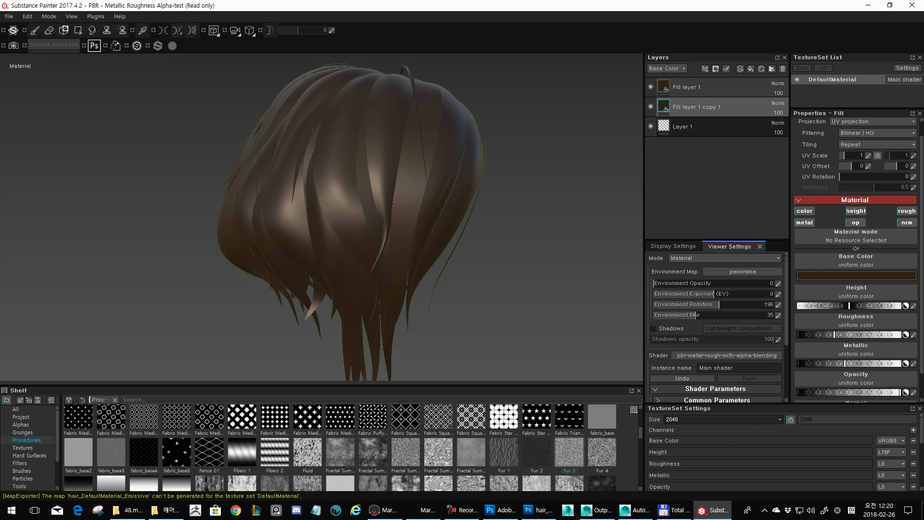
{"action": "left_click", "coordinate": [712, 88]}
{"action": "left_click", "coordinate": [716, 69]}
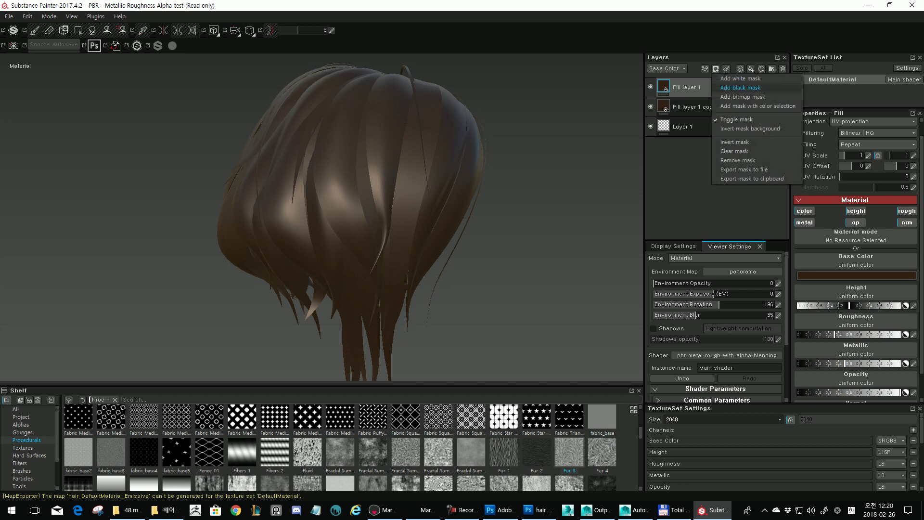
{"action": "left_click", "coordinate": [740, 87]}
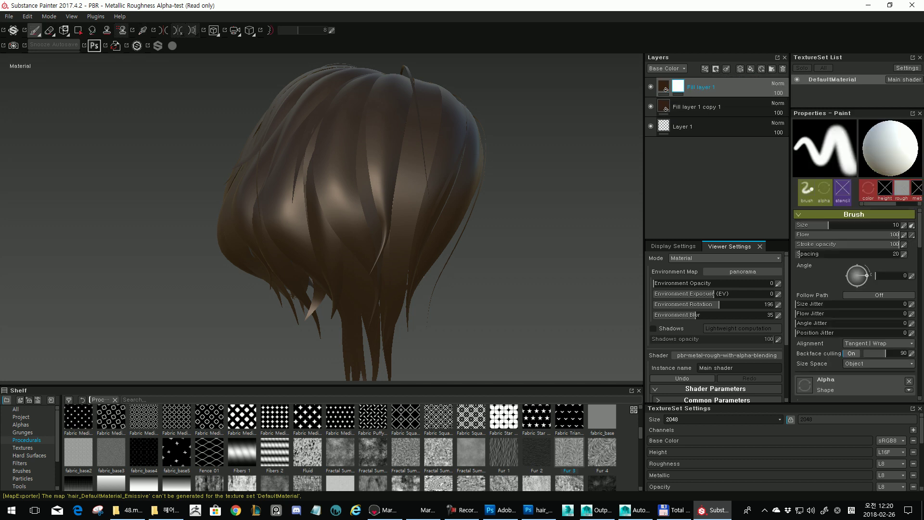
Add a fill effect to the upper layer's mask and assign the Fur 3 procedural as its grayscale
{"action": "left_click", "coordinate": [705, 69]}
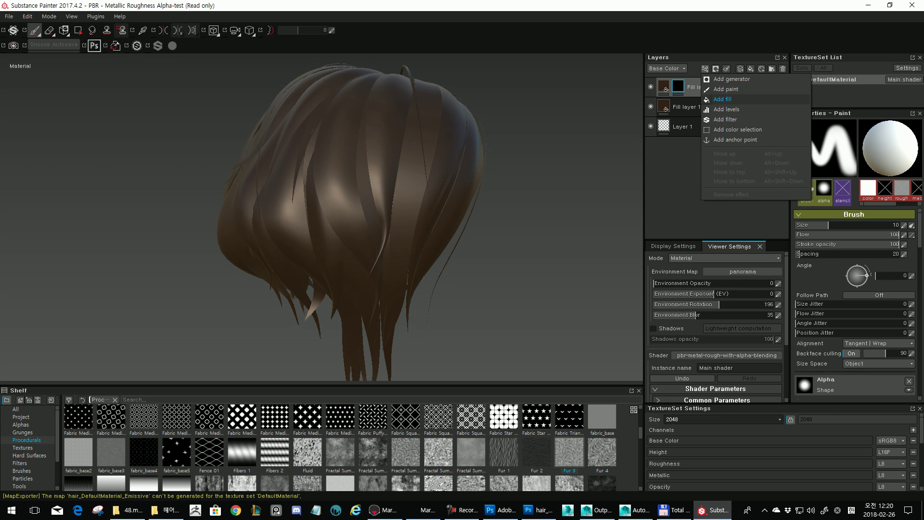
{"action": "left_click", "coordinate": [721, 99]}
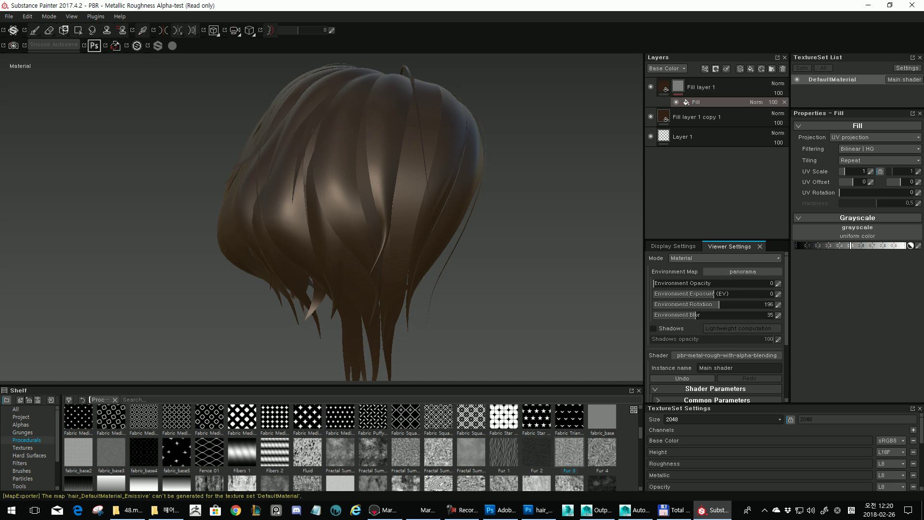
{"action": "left_click_drag", "start_coordinate": [385, 385], "coordinate": [385, 360]}
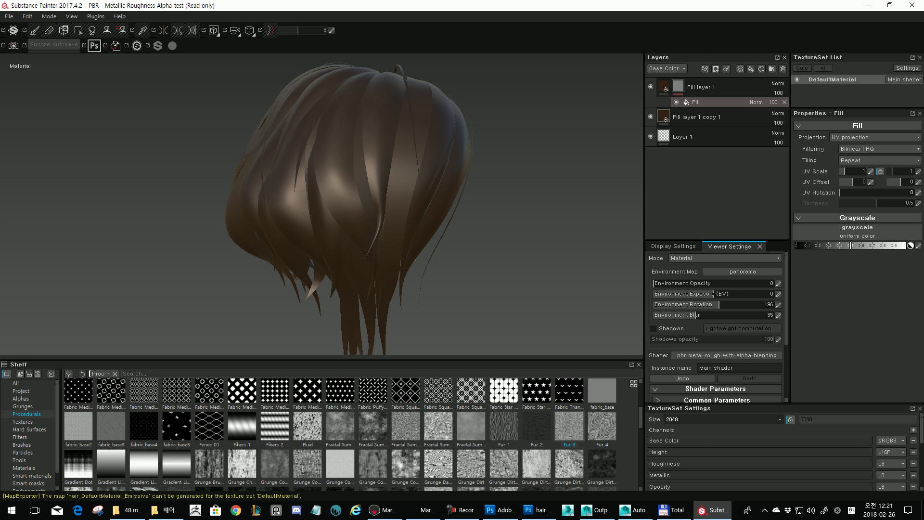
{"action": "mouse_move", "coordinate": [569, 426]}
{"action": "left_click_drag", "start_coordinate": [568, 426], "coordinate": [857, 231]}
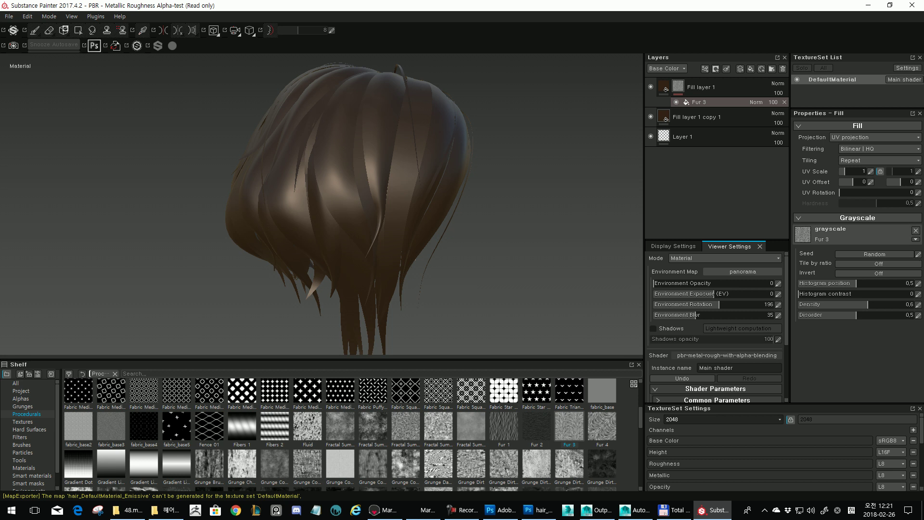
Set the masked fill layer's base color to a lighter brown of R 0.121, G 0.056, B 0.024
{"action": "left_click_drag", "start_coordinate": [346, 193], "coordinate": [341, 221], "text": "alt"}
{"action": "right_click_drag", "start_coordinate": [340, 221], "coordinate": [375, 226], "text": "alt"}
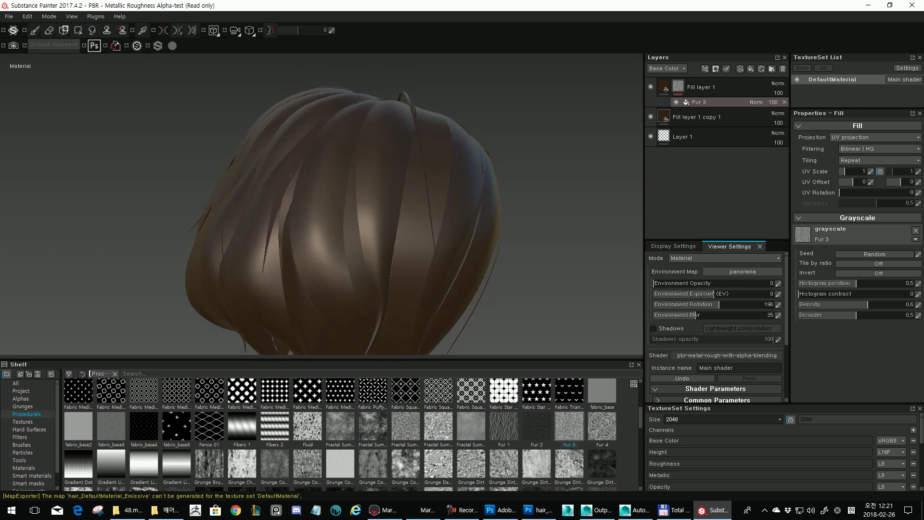
{"action": "left_click_drag", "start_coordinate": [375, 226], "coordinate": [377, 216], "text": "alt"}
{"action": "left_click", "coordinate": [663, 86]}
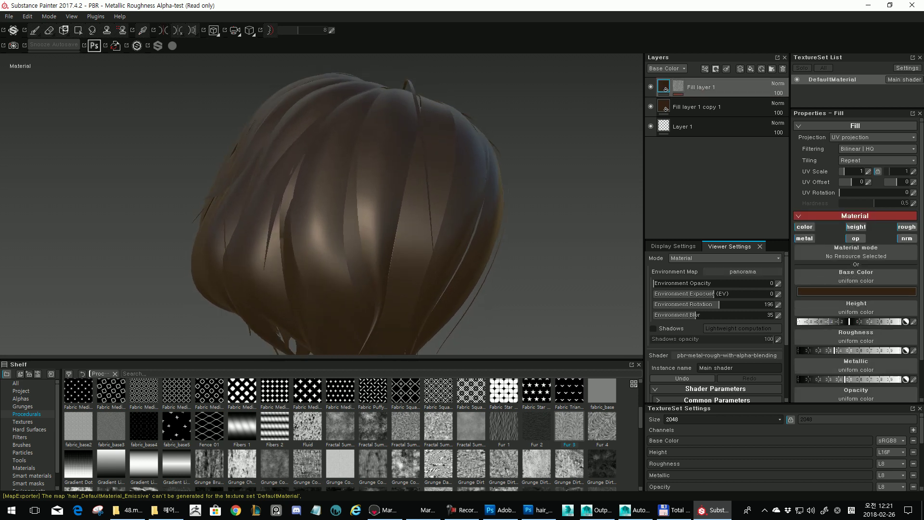
{"action": "left_click", "coordinate": [839, 291]}
{"action": "left_click_drag", "start_coordinate": [809, 321], "coordinate": [811, 307]}
{"action": "right_click_drag", "start_coordinate": [346, 193], "coordinate": [380, 197], "text": "alt"}
{"action": "left_click_drag", "start_coordinate": [380, 198], "coordinate": [364, 177], "text": "alt"}
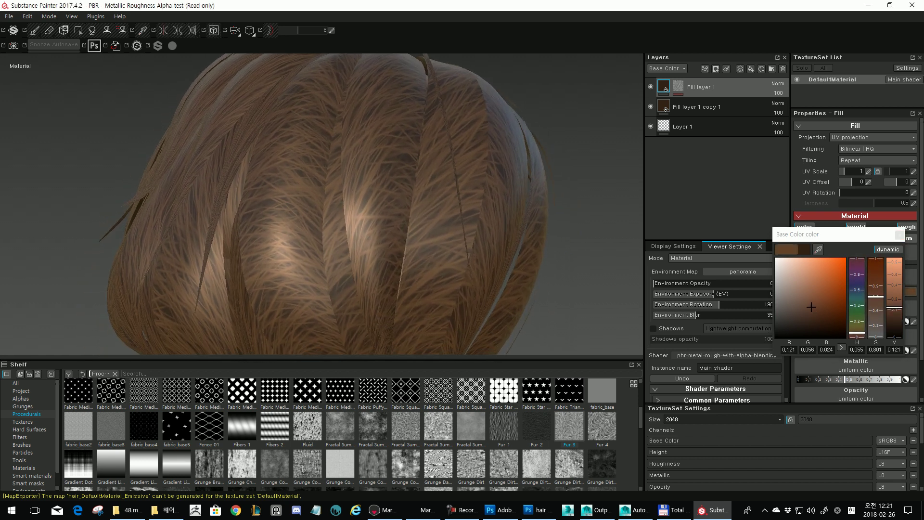
{"action": "left_click", "coordinate": [899, 235]}
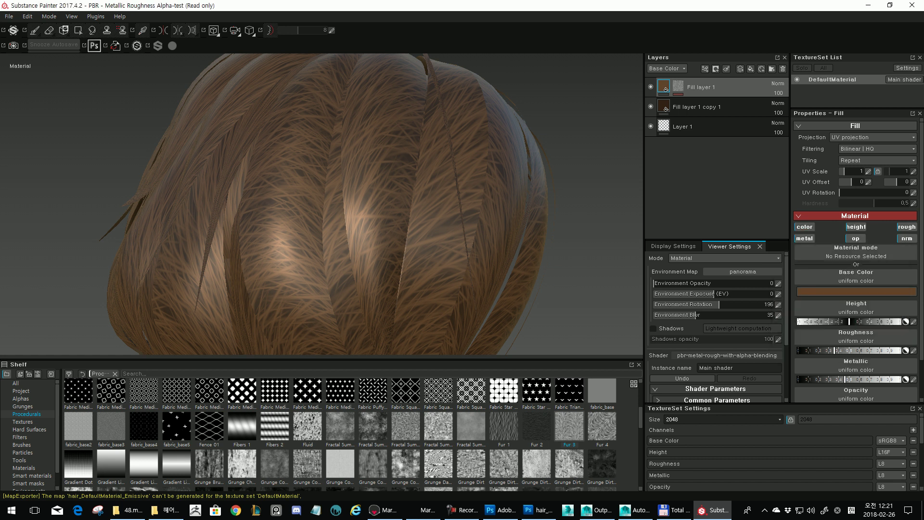
{"action": "left_click_drag", "start_coordinate": [347, 193], "coordinate": [356, 170], "text": "alt"}
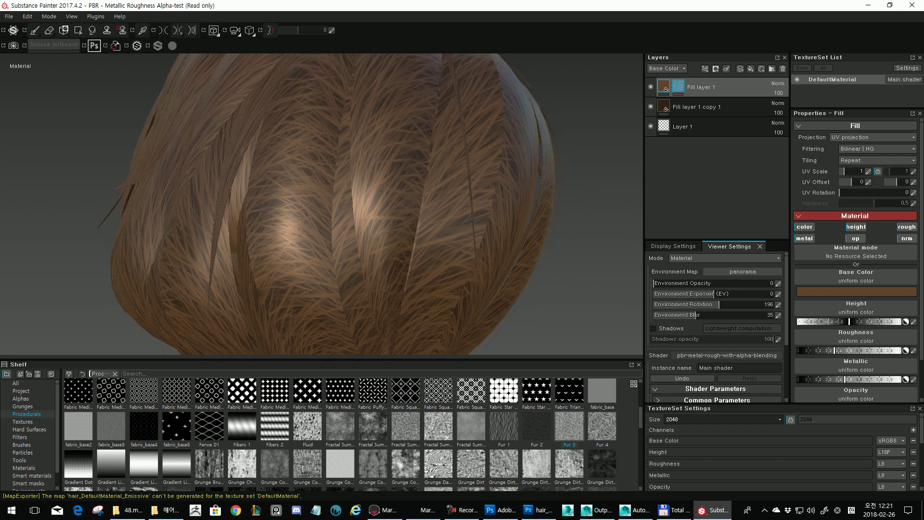
Set the UV rotation of the upper fill layer's Fur 3 mask effect to 90 degrees
{"action": "left_click", "coordinate": [678, 86]}
{"action": "left_click", "coordinate": [699, 102]}
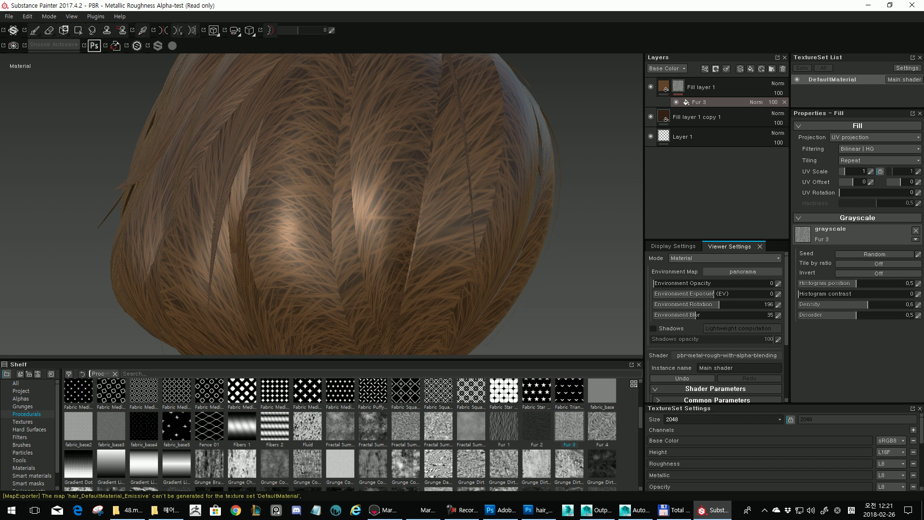
{"action": "left_click_drag", "start_coordinate": [337, 207], "coordinate": [346, 227], "text": "alt"}
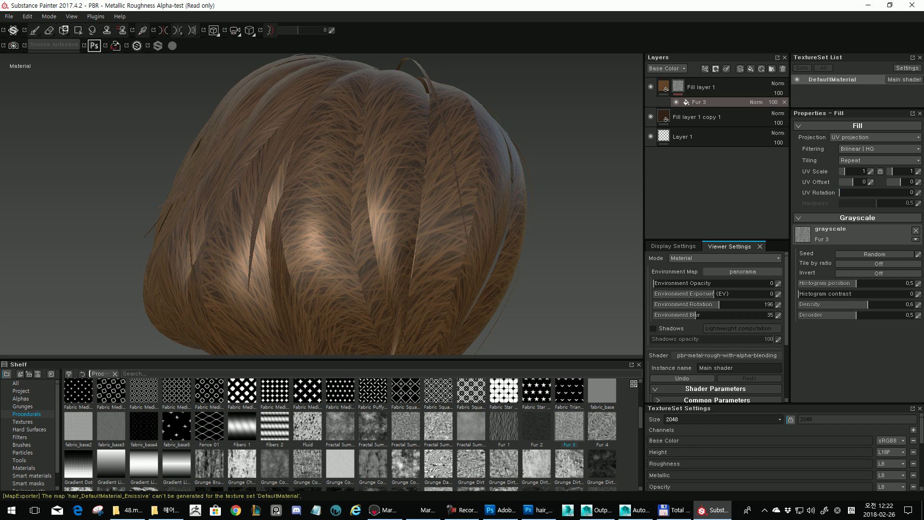
{"action": "left_click", "coordinate": [918, 192]}
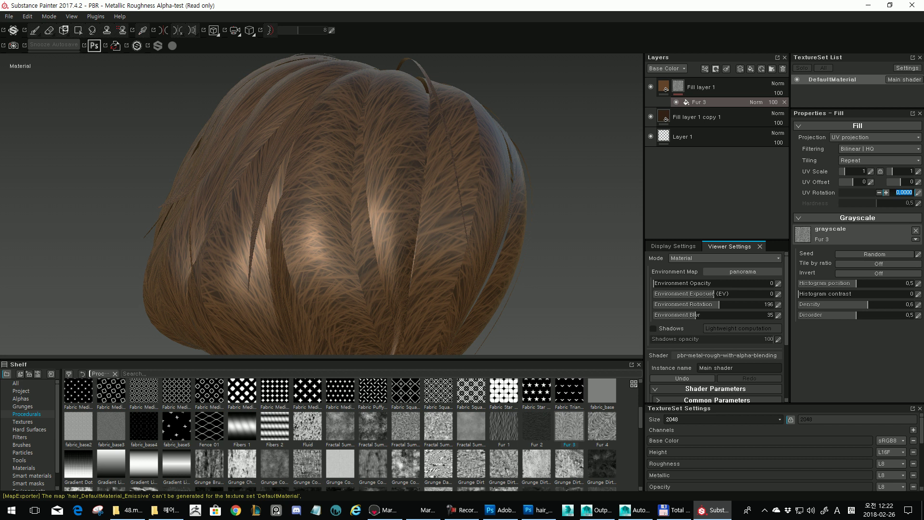
{"action": "type", "text": "90"}
{"action": "key", "text": "Return"}
{"action": "left_click_drag", "start_coordinate": [337, 207], "coordinate": [341, 231], "text": "alt"}
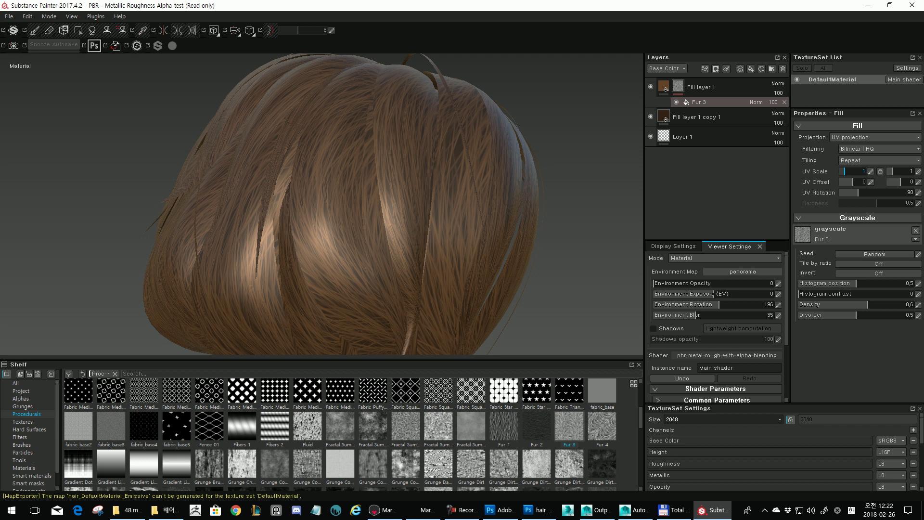
Lower the Fur 3 effect's U scale to 0.4 and rotate the environment light to 229
{"action": "left_click_drag", "start_coordinate": [845, 171], "coordinate": [842, 172]}
{"action": "mouse_move", "coordinate": [346, 231]}
{"action": "left_mouse_down", "text": "alt"}
{"action": "mouse_move", "coordinate": [380, 178]}
{"action": "mouse_move", "coordinate": [344, 236]}
{"action": "left_mouse_up", "text": "alt"}
{"action": "right_click_drag", "start_coordinate": [332, 230], "coordinate": [365, 226], "text": "alt"}
{"action": "mouse_move", "coordinate": [365, 227]}
{"action": "left_mouse_down", "text": "alt"}
{"action": "mouse_move", "coordinate": [342, 221]}
{"action": "mouse_move", "coordinate": [358, 233]}
{"action": "left_mouse_up", "text": "alt"}
{"action": "right_click_drag", "start_coordinate": [359, 234], "coordinate": [389, 234], "text": "shift"}
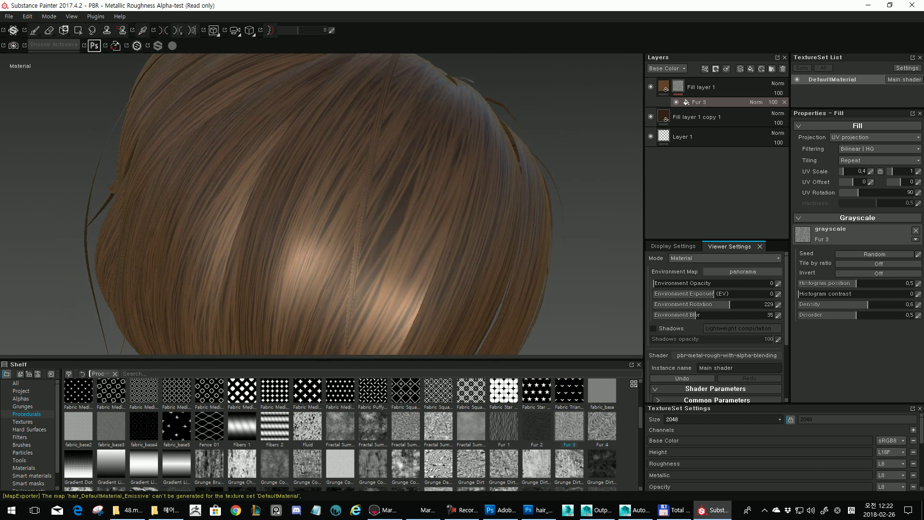
Fine-tune the Fur 3 effect's U scale to 0.45
{"action": "left_click", "coordinate": [857, 172]}
{"action": "type", "text": "0,11"}
{"action": "key", "text": "Return"}
{"action": "left_click_drag", "start_coordinate": [841, 171], "coordinate": [842, 171]}
{"action": "type", "text": "0,4"}
{"action": "key", "text": "Return"}
{"action": "left_click", "coordinate": [870, 172]}
{"action": "left_click", "coordinate": [851, 171]}
{"action": "left_click", "coordinate": [845, 171]}
{"action": "left_click", "coordinate": [852, 171]}
{"action": "left_click", "coordinate": [871, 171]}
{"action": "left_click", "coordinate": [852, 171]}
{"action": "left_click", "coordinate": [851, 171]}
{"action": "left_click", "coordinate": [852, 171]}
{"action": "left_click", "coordinate": [852, 171]}
{"action": "left_click_drag", "start_coordinate": [409, 217], "coordinate": [229, 231], "text": "alt"}
{"action": "left_click_drag", "start_coordinate": [217, 140], "coordinate": [202, 135], "text": "alt"}
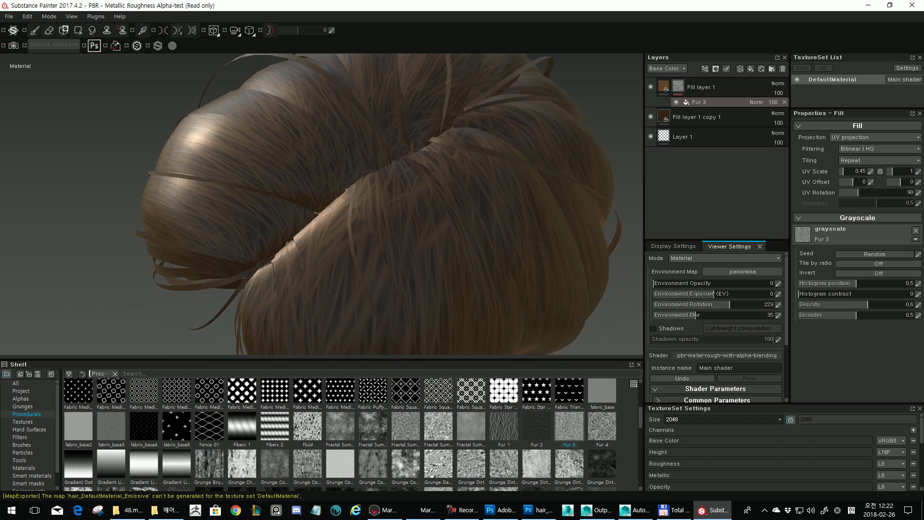
Reduce the Fur 3 effect's V scale to 0.27
{"action": "left_click", "coordinate": [918, 172]}
{"action": "key", "text": "Down"}
{"action": "key", "text": "Down"}
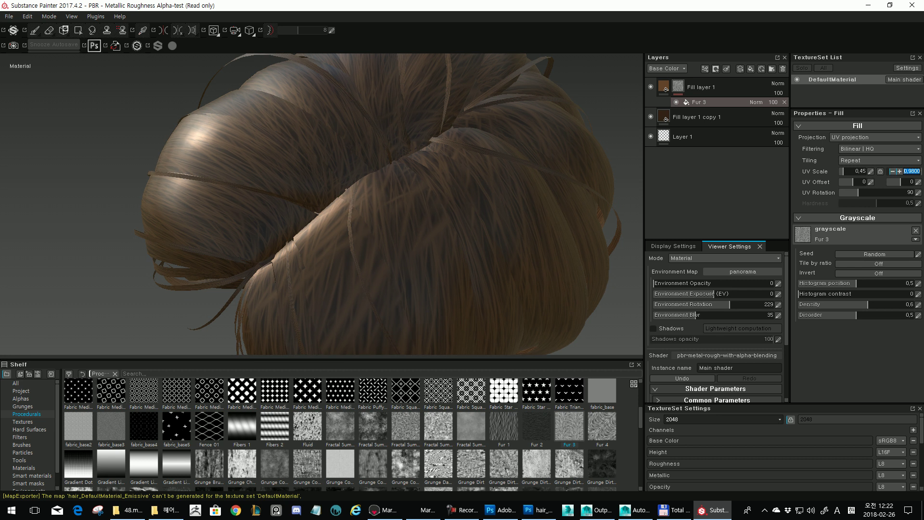
{"action": "key", "text": "Down"}
{"action": "key", "text": "Down"}
{"action": "key", "text": "Down"}
{"action": "key", "text": "Down"}
{"action": "key", "text": "Down"}
{"action": "key", "text": "Down"}
{"action": "key", "text": "Down"}
{"action": "key", "text": "Down"}
{"action": "left_click_drag", "start_coordinate": [337, 221], "coordinate": [332, 178], "text": "alt"}
{"action": "left_click_drag", "start_coordinate": [892, 171], "coordinate": [890, 171]}
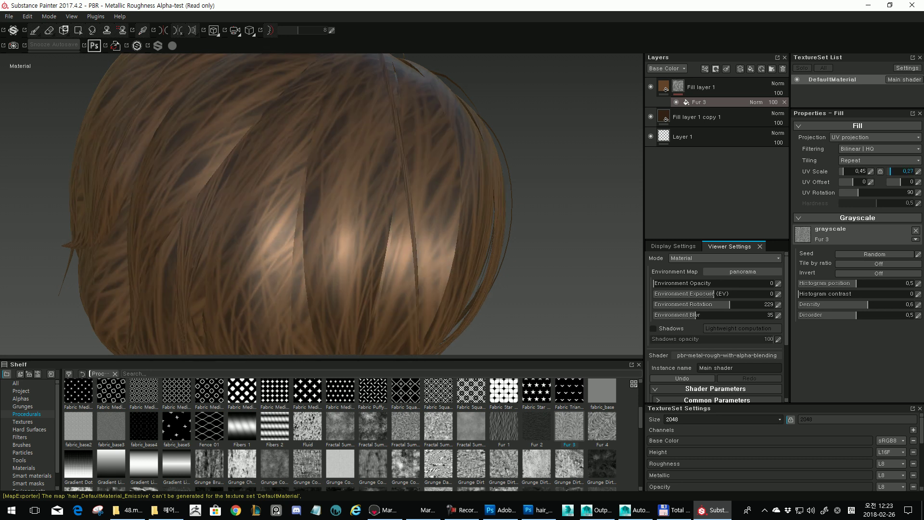
Set the Fur 3 effect's V scale to 0.4
{"action": "left_click", "coordinate": [918, 171]}
{"action": "left_click", "coordinate": [899, 172]}
{"action": "left_click", "coordinate": [899, 172]}
{"action": "left_click", "coordinate": [899, 172]}
{"action": "type", "text": "0,4"}
{"action": "key", "text": "Return"}
{"action": "left_click_drag", "start_coordinate": [307, 202], "coordinate": [370, 231], "text": "alt"}
{"action": "left_click_drag", "start_coordinate": [270, 236], "coordinate": [253, 242], "text": "alt"}
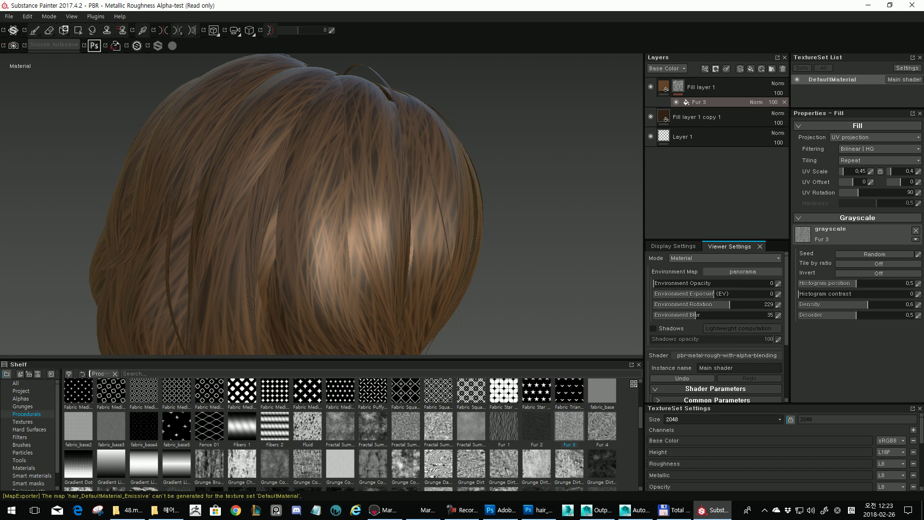
Show only the base color in the 2D view and lower the Fur 3 effect's U scale to 0.11
{"action": "key", "text": "F3"}
{"action": "mouse_move", "coordinate": [368, 217]}
{"action": "middle_mouse_down", "text": "alt"}
{"action": "mouse_move", "coordinate": [371, 182]}
{"action": "mouse_move", "coordinate": [370, 203]}
{"action": "middle_mouse_up", "text": "alt"}
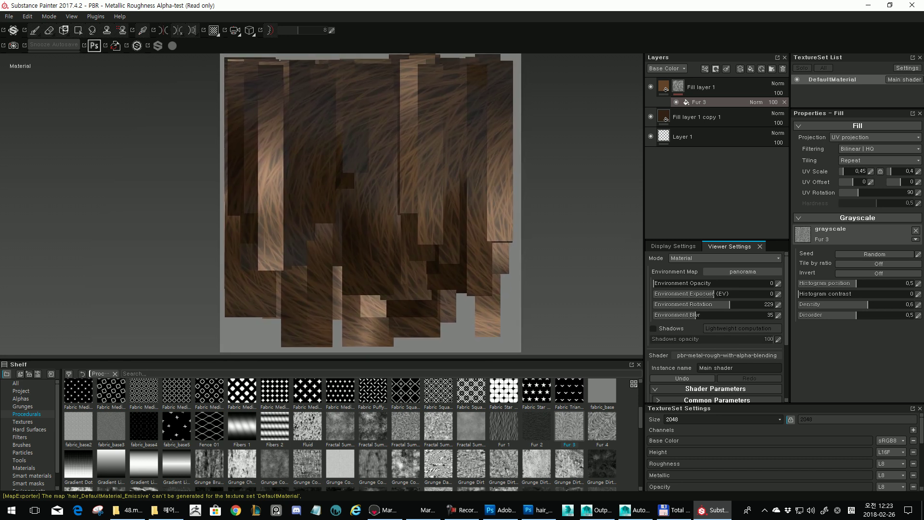
{"action": "key", "text": "c"}
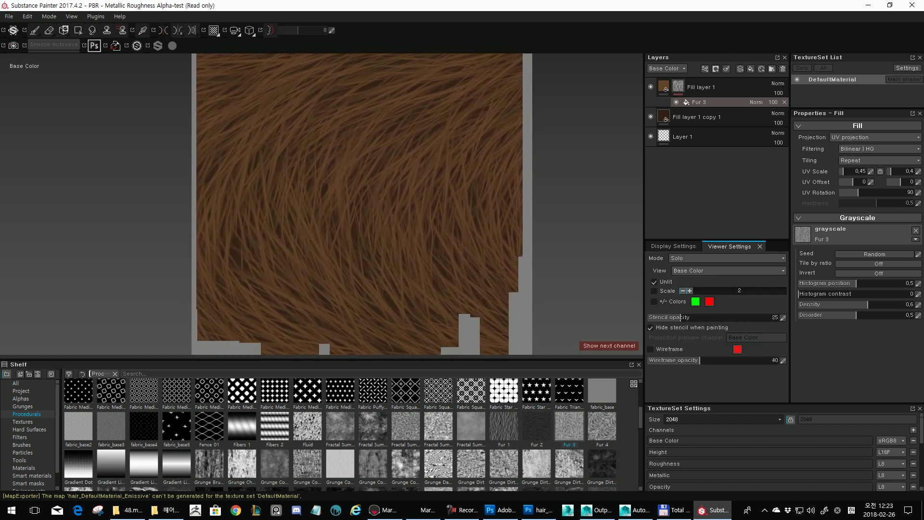
{"action": "left_click_drag", "start_coordinate": [843, 171], "coordinate": [842, 171]}
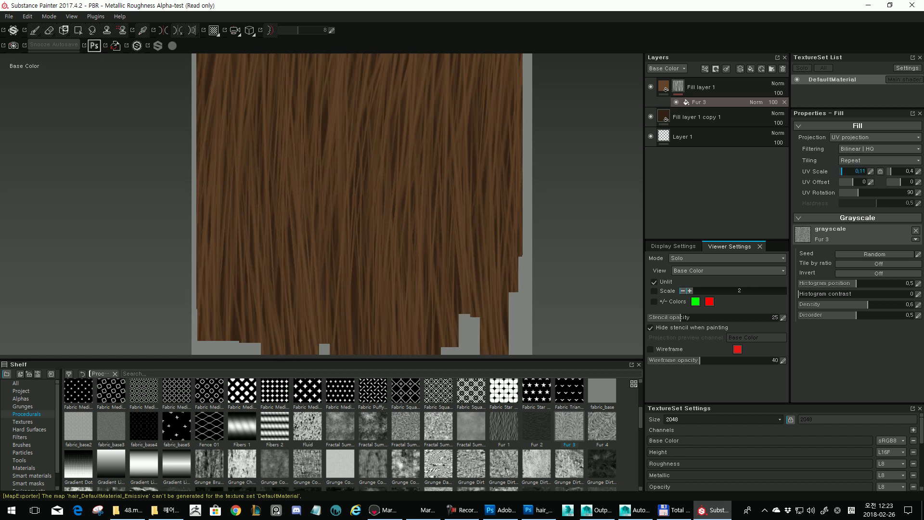
{"action": "key", "text": "Tab"}
Set the Fur 3 effect's V scale to 0.35
{"action": "left_click", "coordinate": [918, 172]}
{"action": "left_click", "coordinate": [893, 171]}
{"action": "left_click", "coordinate": [892, 171]}
{"action": "left_click", "coordinate": [893, 171]}
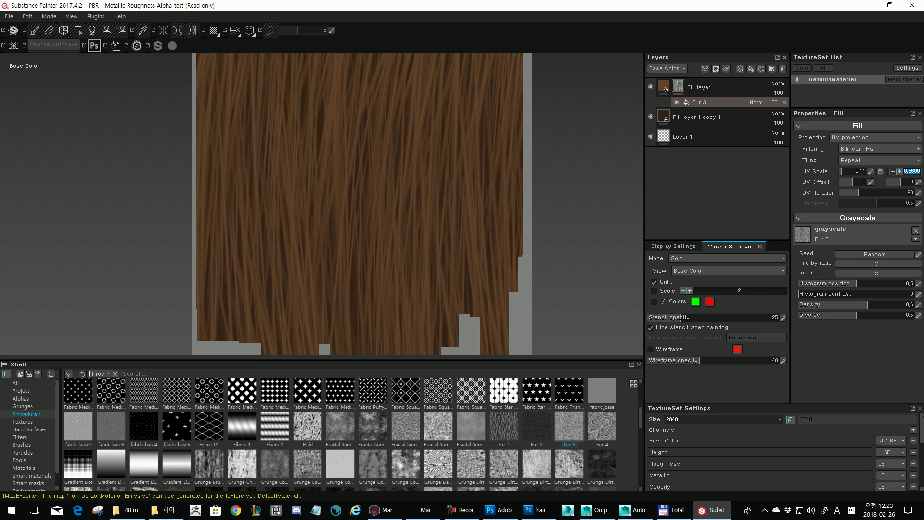
{"action": "type", "text": "0,33"}
{"action": "key", "text": "Return"}
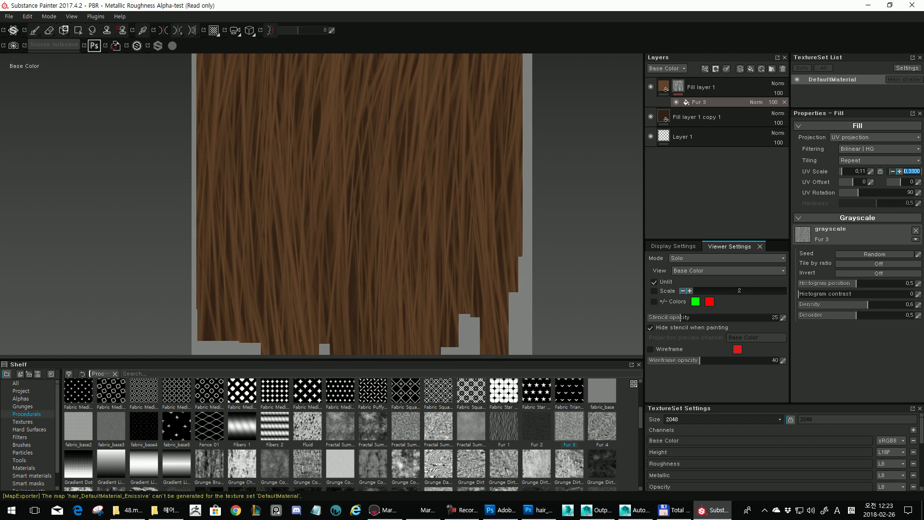
{"action": "left_click", "coordinate": [899, 171]}
{"action": "left_click", "coordinate": [899, 171]}
Set the Fur 3 effect's UV offset to -0.27 and -0.38, and return to the 3D view
{"action": "left_click_drag", "start_coordinate": [852, 182], "coordinate": [850, 182]}
{"action": "key", "text": "Tab"}
{"action": "type", "text": "-0,31"}
{"action": "key", "text": "Return"}
{"action": "type", "text": "-0,38"}
{"action": "key", "text": "Return"}
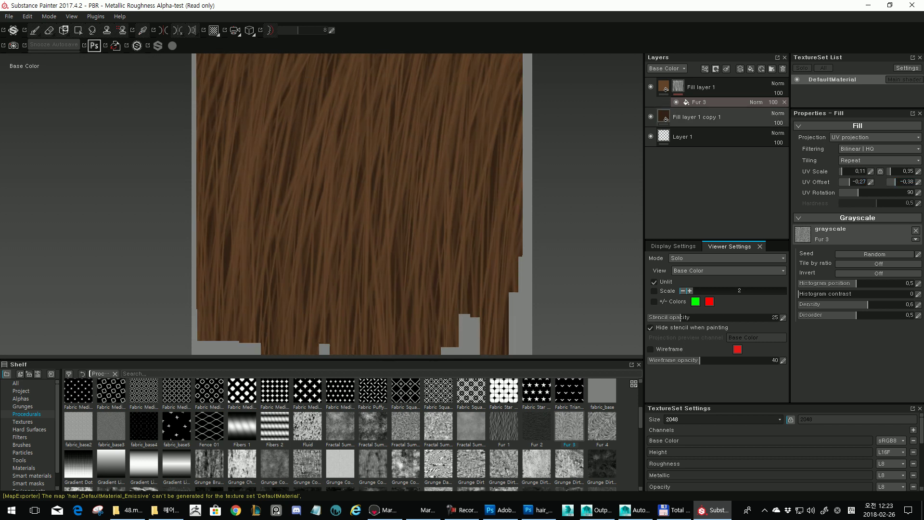
{"action": "key", "text": "F2"}
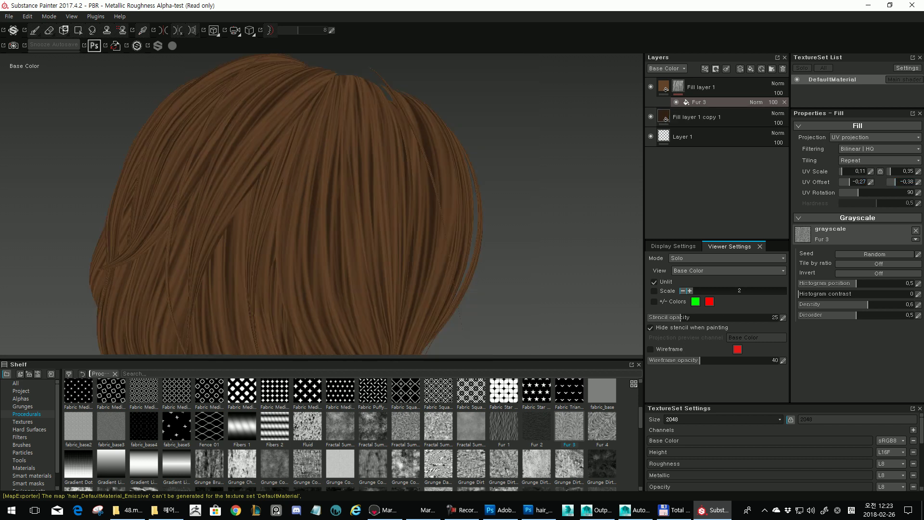
{"action": "left_click_drag", "start_coordinate": [337, 216], "coordinate": [308, 168], "text": "alt"}
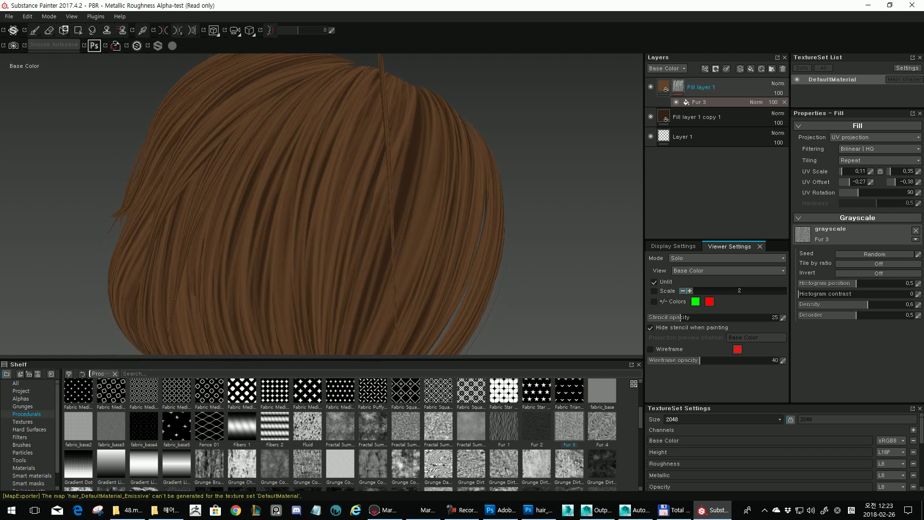
Duplicate the Fur 3-masked fill layer and give the copy a lighter brown base color
{"action": "key", "text": "1"}
{"action": "key", "text": "ctrl+d"}
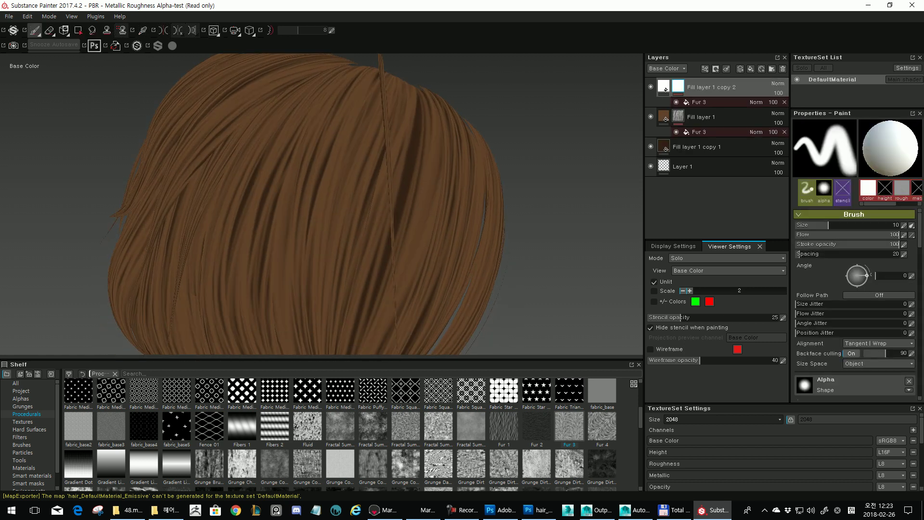
{"action": "left_click", "coordinate": [663, 87]}
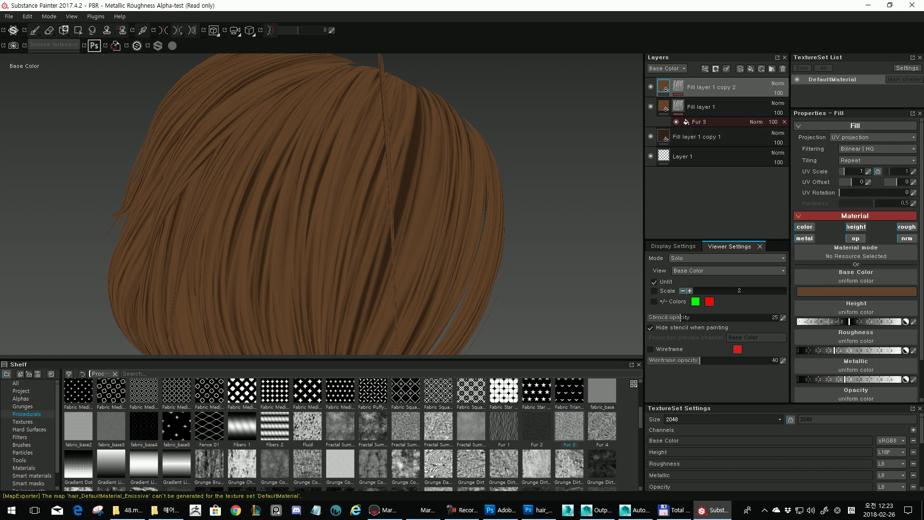
{"action": "left_click", "coordinate": [819, 291]}
{"action": "left_click", "coordinate": [792, 297]}
{"action": "left_click_drag", "start_coordinate": [792, 298], "coordinate": [793, 294]}
{"action": "left_click", "coordinate": [879, 235]}
Add a Levels effect to the lighter copy's mask and raise its input black point to about 0.898
{"action": "left_click", "coordinate": [678, 87]}
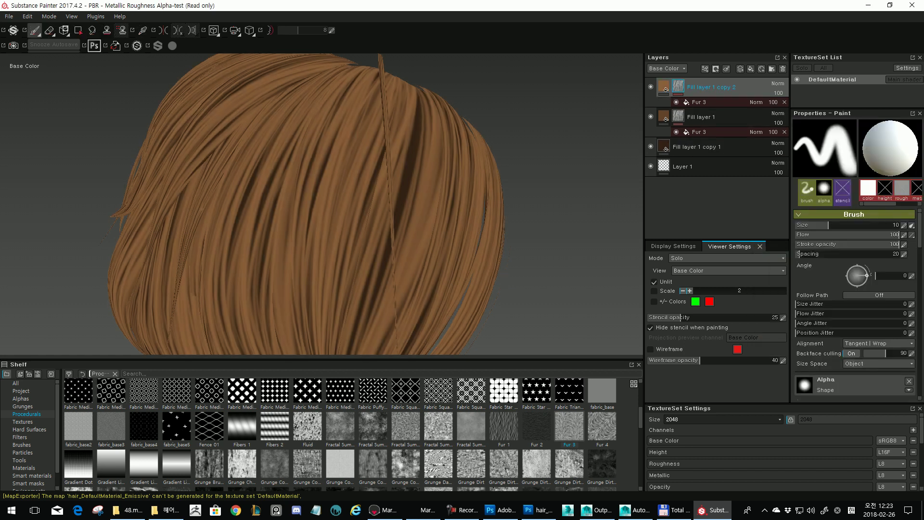
{"action": "left_click", "coordinate": [700, 102]}
{"action": "left_click", "coordinate": [705, 69]}
{"action": "left_click", "coordinate": [726, 110]}
{"action": "left_click_drag", "start_coordinate": [801, 146], "coordinate": [905, 146]}
{"action": "left_click_drag", "start_coordinate": [337, 192], "coordinate": [370, 236], "text": "alt"}
{"action": "left_click_drag", "start_coordinate": [513, 212], "coordinate": [543, 213], "text": "alt"}
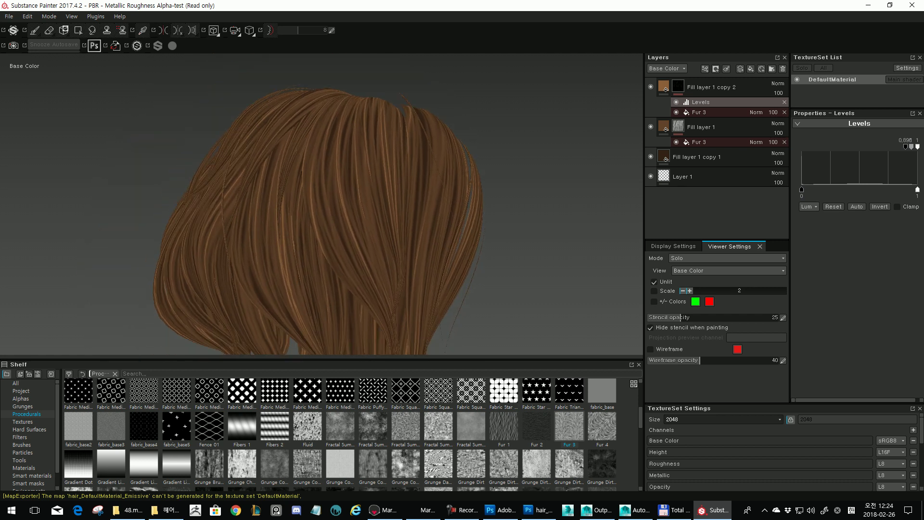
{"action": "left_click_drag", "start_coordinate": [376, 216], "coordinate": [399, 193], "text": "alt"}
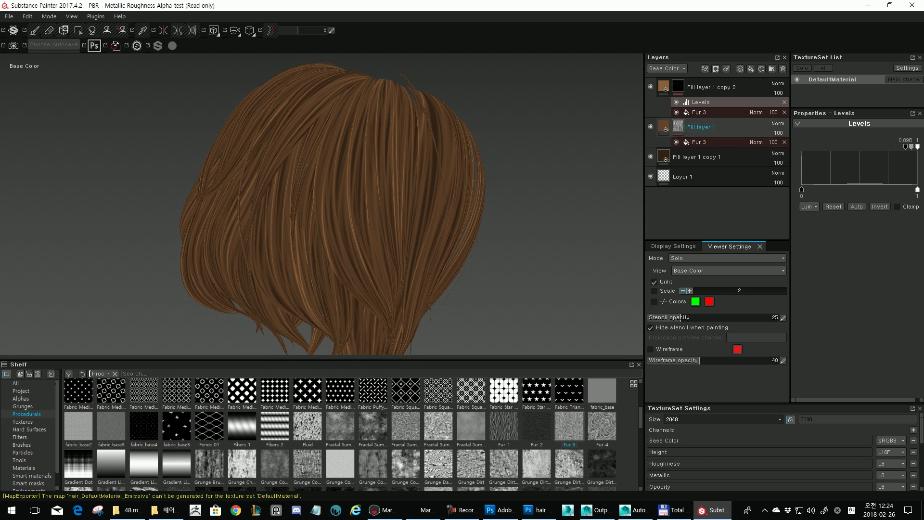
Duplicate Fill layer 1 again and leave only the opacity channel enabled on the new copy
{"action": "key", "text": "1"}
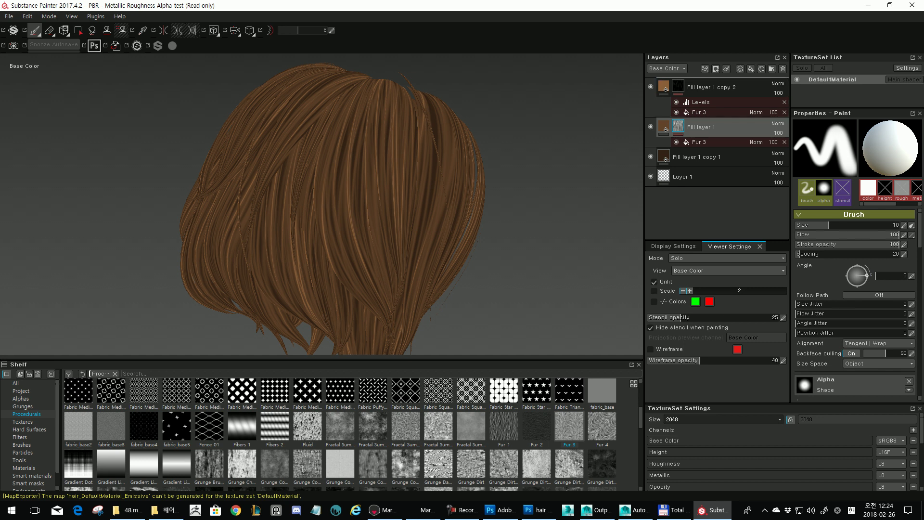
{"action": "key", "text": "ctrl+d"}
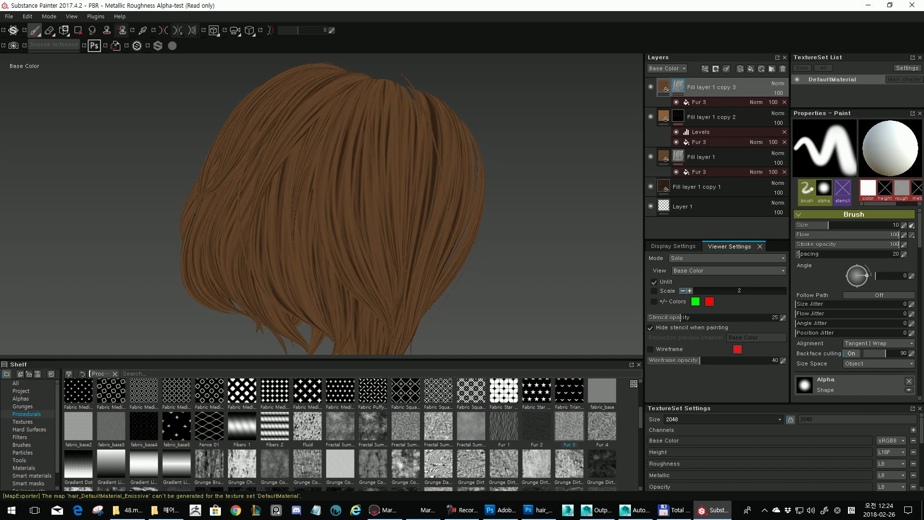
{"action": "left_click", "coordinate": [712, 102]}
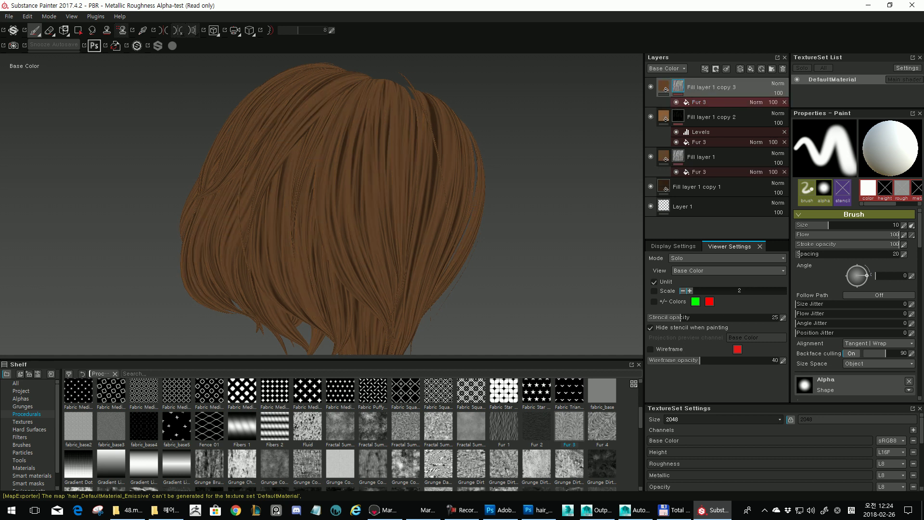
{"action": "left_click", "coordinate": [663, 86]}
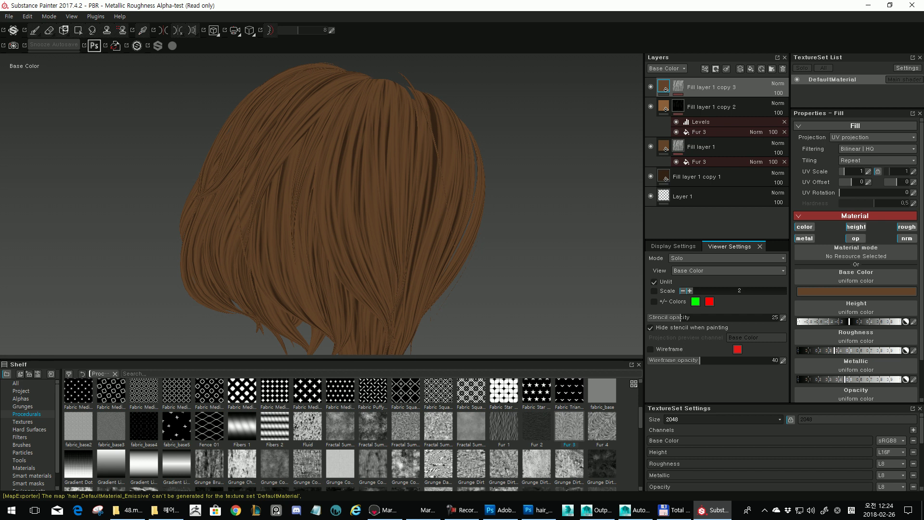
{"action": "left_click", "coordinate": [807, 239]}
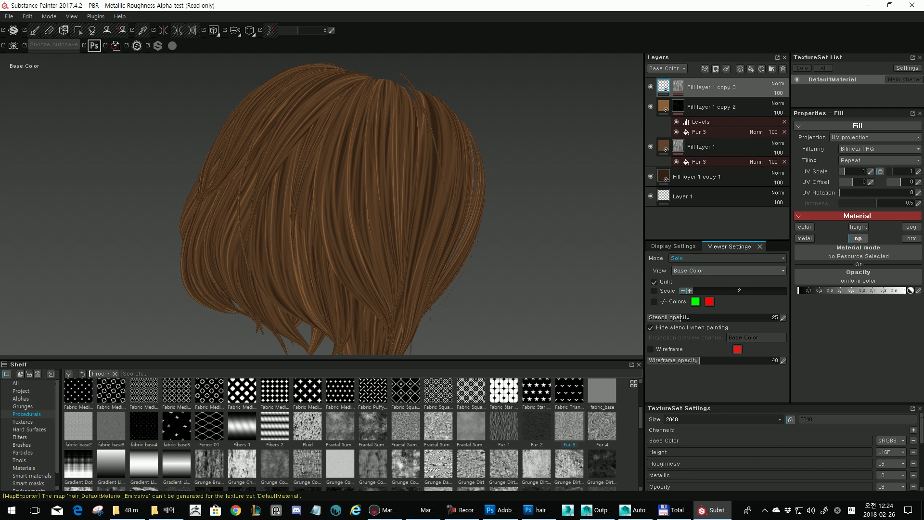
{"action": "mouse_move", "coordinate": [332, 207]}
{"action": "left_mouse_down", "text": "alt"}
{"action": "mouse_move", "coordinate": [400, 204]}
{"action": "mouse_move", "coordinate": [313, 205]}
{"action": "mouse_move", "coordinate": [320, 209]}
{"action": "left_mouse_up", "text": "alt"}
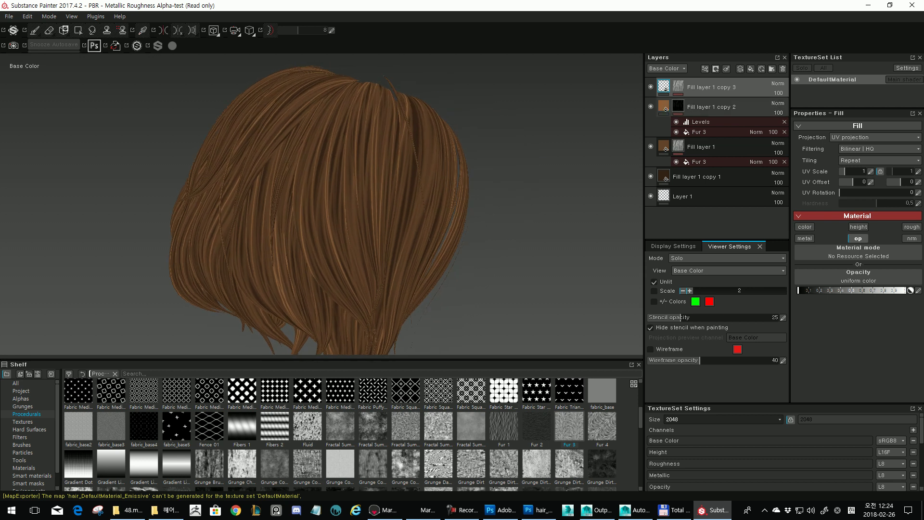
Switch back to the material view and examine the hair's transparency from several angles under rotated environment lighting
{"action": "left_click", "coordinate": [678, 86]}
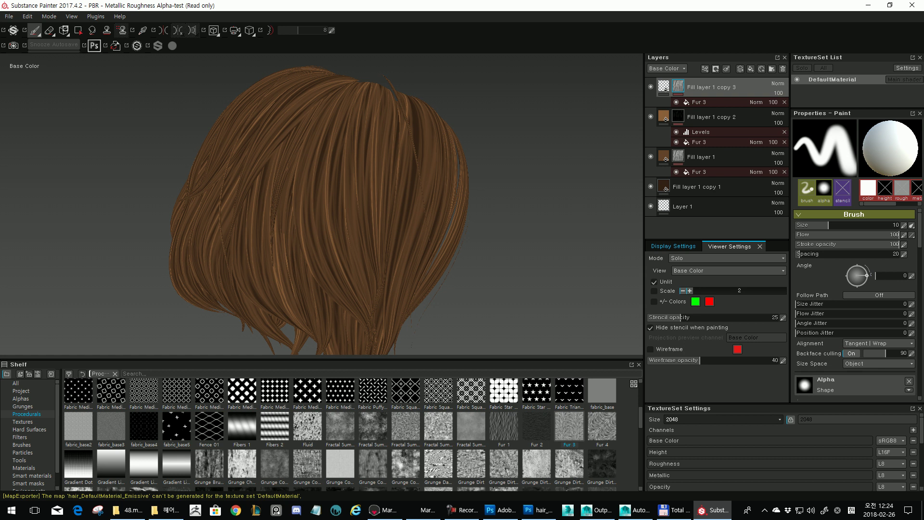
{"action": "key", "text": "m"}
{"action": "mouse_move", "coordinate": [398, 166]}
{"action": "left_mouse_down", "text": "alt"}
{"action": "mouse_move", "coordinate": [344, 169]}
{"action": "mouse_move", "coordinate": [397, 165]}
{"action": "left_mouse_up", "text": "alt"}
{"action": "right_click_drag", "start_coordinate": [398, 165], "coordinate": [435, 166], "text": "alt"}
{"action": "mouse_move", "coordinate": [436, 166]}
{"action": "left_mouse_down", "text": "alt"}
{"action": "mouse_move", "coordinate": [407, 135]}
{"action": "mouse_move", "coordinate": [399, 166]}
{"action": "mouse_move", "coordinate": [440, 151]}
{"action": "left_mouse_up", "text": "alt"}
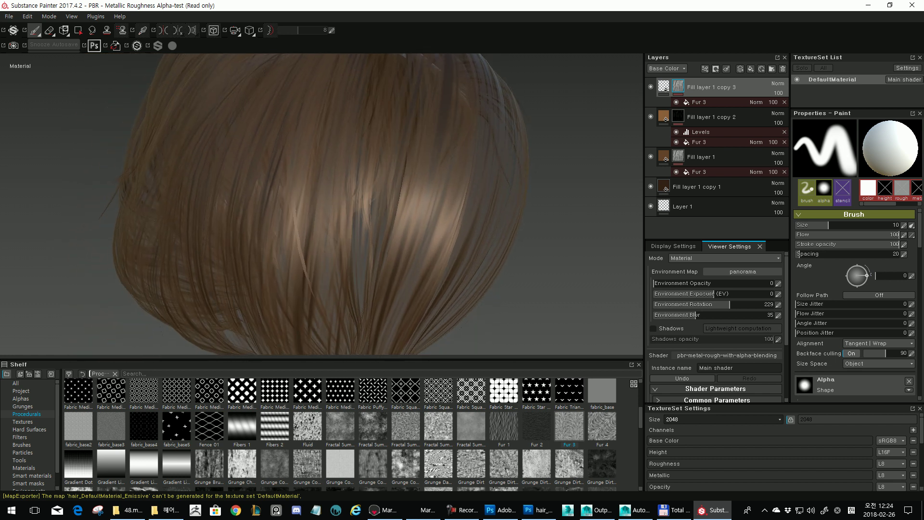
{"action": "right_click_drag", "start_coordinate": [440, 231], "coordinate": [402, 247], "text": "alt"}
{"action": "mouse_move", "coordinate": [402, 247]}
{"action": "left_mouse_down", "text": "alt"}
{"action": "mouse_move", "coordinate": [368, 240]}
{"action": "mouse_move", "coordinate": [334, 255]}
{"action": "mouse_move", "coordinate": [404, 248]}
{"action": "mouse_move", "coordinate": [279, 221]}
{"action": "mouse_move", "coordinate": [264, 231]}
{"action": "mouse_move", "coordinate": [352, 217]}
{"action": "mouse_move", "coordinate": [327, 219]}
{"action": "left_mouse_up", "text": "alt"}
{"action": "right_click_drag", "start_coordinate": [501, 233], "coordinate": [333, 233], "text": "shift"}
{"action": "mouse_move", "coordinate": [385, 233]}
{"action": "left_mouse_down", "text": "alt"}
{"action": "mouse_move", "coordinate": [433, 237]}
{"action": "mouse_move", "coordinate": [243, 217]}
{"action": "mouse_move", "coordinate": [304, 230]}
{"action": "mouse_move", "coordinate": [399, 212]}
{"action": "mouse_move", "coordinate": [414, 193]}
{"action": "mouse_move", "coordinate": [346, 226]}
{"action": "mouse_move", "coordinate": [454, 207]}
{"action": "left_mouse_up", "text": "alt"}
{"action": "scroll", "coordinate": [388, 192], "scroll_direction": "up", "scroll_amount": 3}
{"action": "scroll", "coordinate": [385, 221], "scroll_direction": "down", "scroll_amount": 3}
{"action": "right_click_drag", "start_coordinate": [454, 206], "coordinate": [533, 221], "text": "shift"}
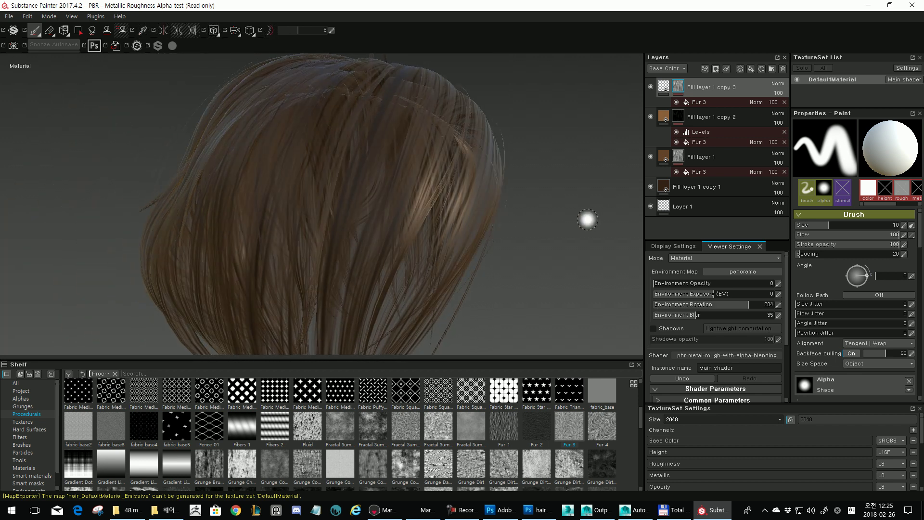
Raise the height value of Fill layer 1 moderately above its midpoint
{"action": "left_click", "coordinate": [663, 156]}
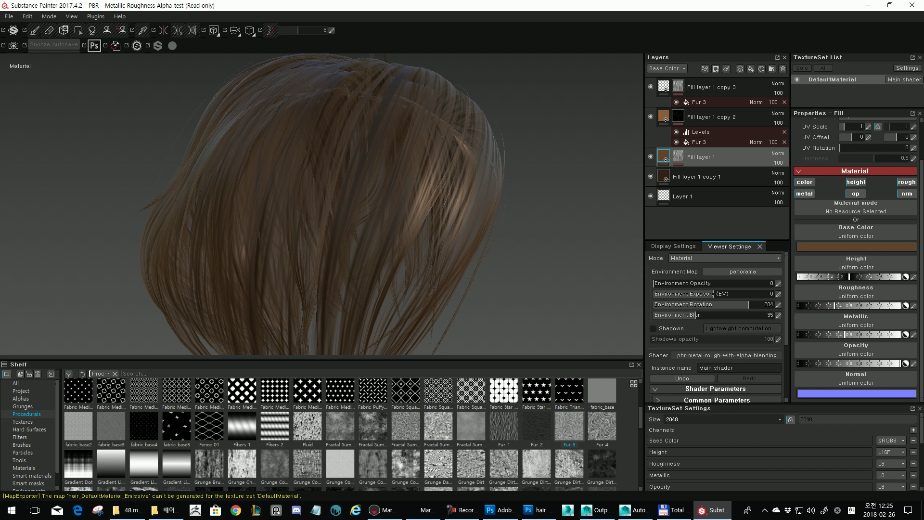
{"action": "left_click_drag", "start_coordinate": [849, 276], "coordinate": [866, 277]}
{"action": "mouse_move", "coordinate": [337, 216]}
{"action": "left_mouse_down", "text": "alt"}
{"action": "mouse_move", "coordinate": [433, 222]}
{"action": "mouse_move", "coordinate": [385, 207]}
{"action": "mouse_move", "coordinate": [329, 233]}
{"action": "left_mouse_up", "text": "alt"}
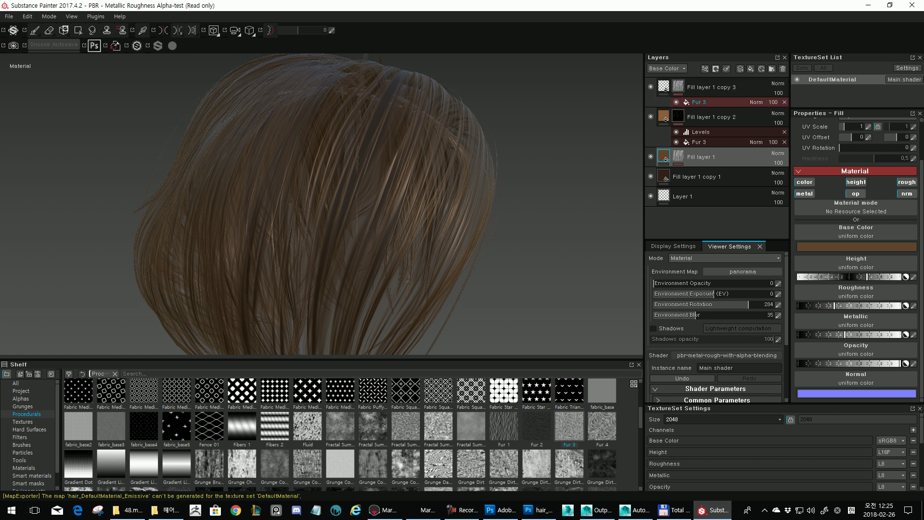
Display the mask of the opacity-only Fill layer 1 copy 3 and turn on Invert for its Fur 3 fill
{"action": "left_click", "coordinate": [699, 102]}
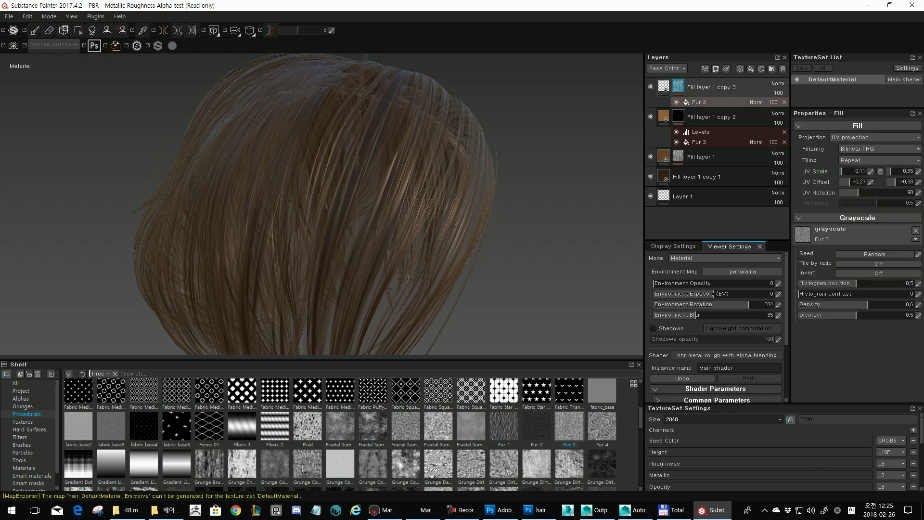
{"action": "left_click", "coordinate": [678, 87], "text": "alt"}
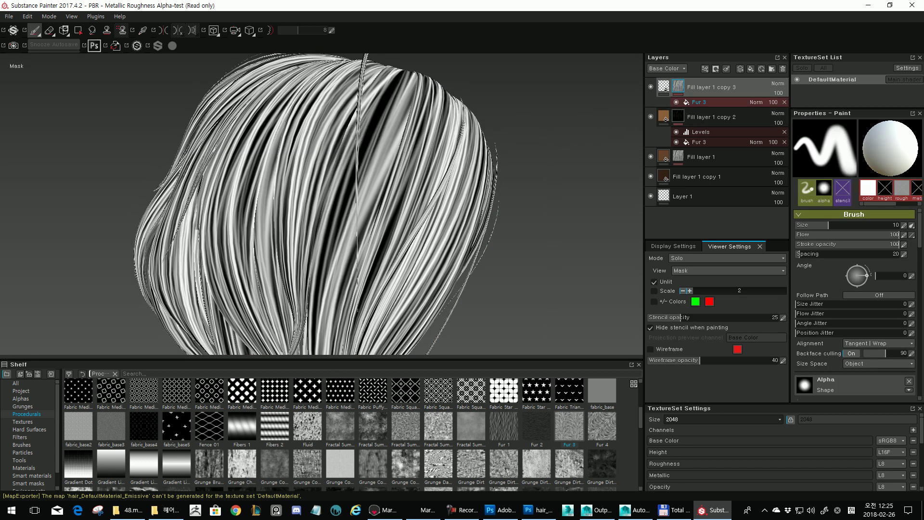
{"action": "left_click", "coordinate": [698, 102]}
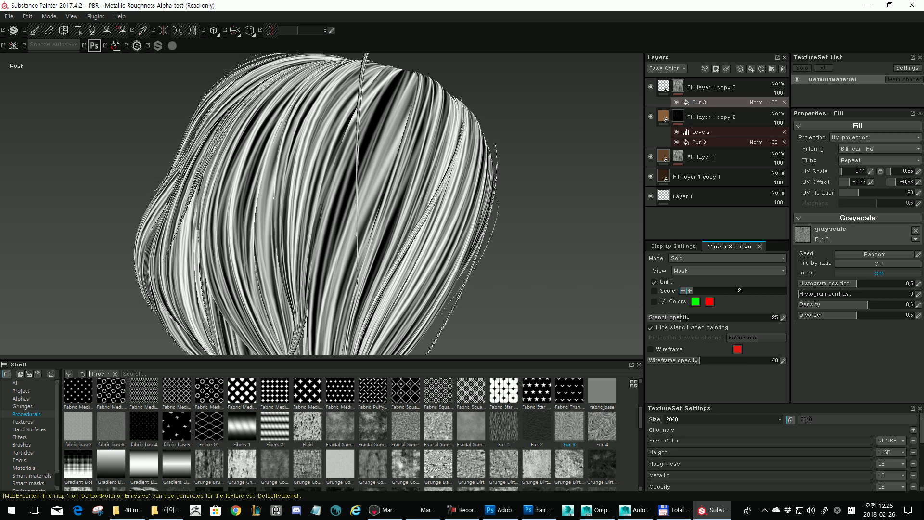
{"action": "left_click", "coordinate": [878, 272]}
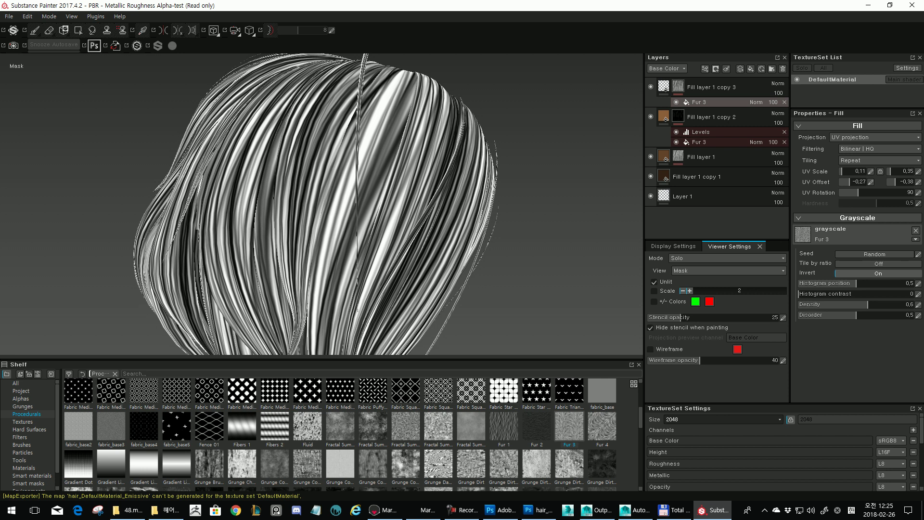
Add a Levels effect to the opacity mask with black point 0.27 and white point 0.88, and return to the material view
{"action": "left_click", "coordinate": [705, 69]}
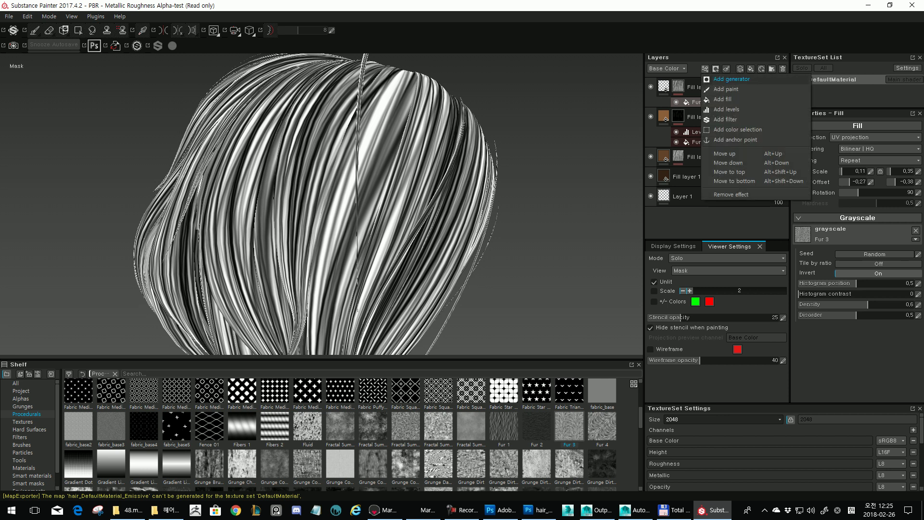
{"action": "left_click", "coordinate": [726, 109]}
{"action": "left_click_drag", "start_coordinate": [801, 146], "coordinate": [824, 146]}
{"action": "left_click_drag", "start_coordinate": [917, 146], "coordinate": [903, 146]}
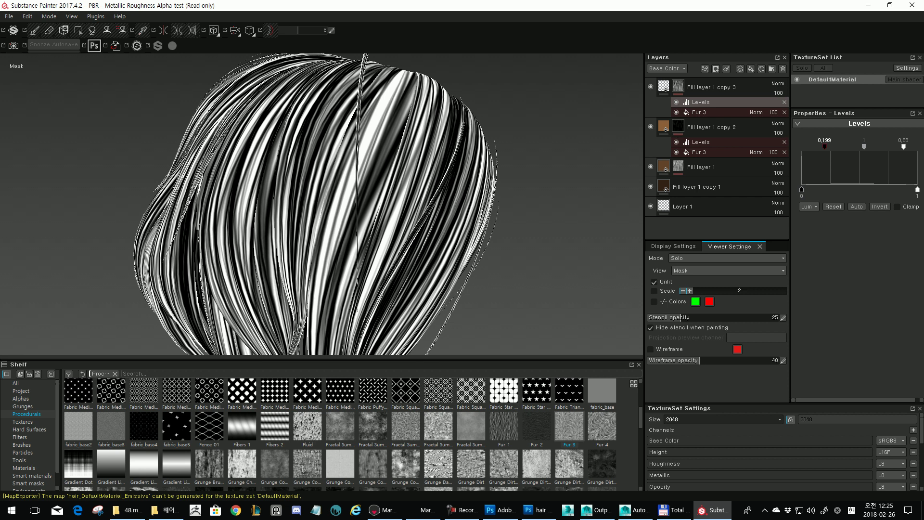
{"action": "left_click_drag", "start_coordinate": [824, 146], "coordinate": [832, 146]}
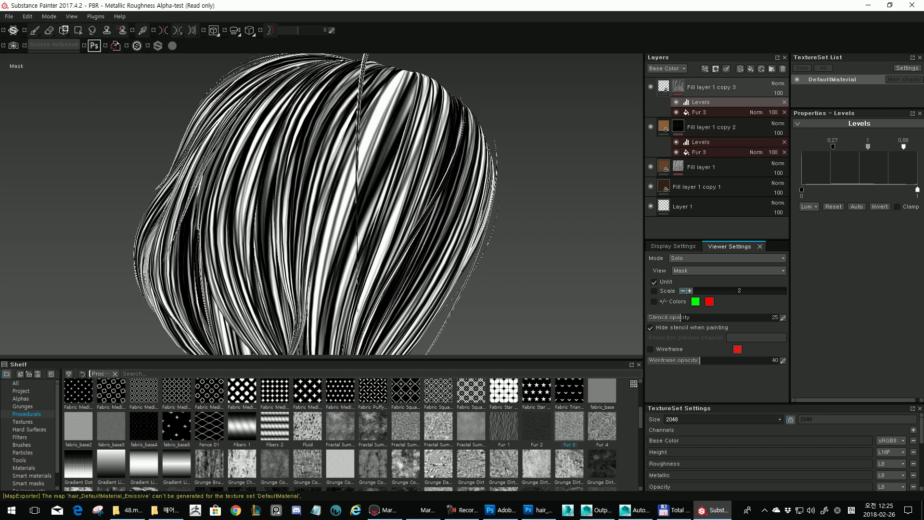
{"action": "left_click", "coordinate": [664, 86]}
{"action": "left_click_drag", "start_coordinate": [337, 202], "coordinate": [359, 192], "text": "alt"}
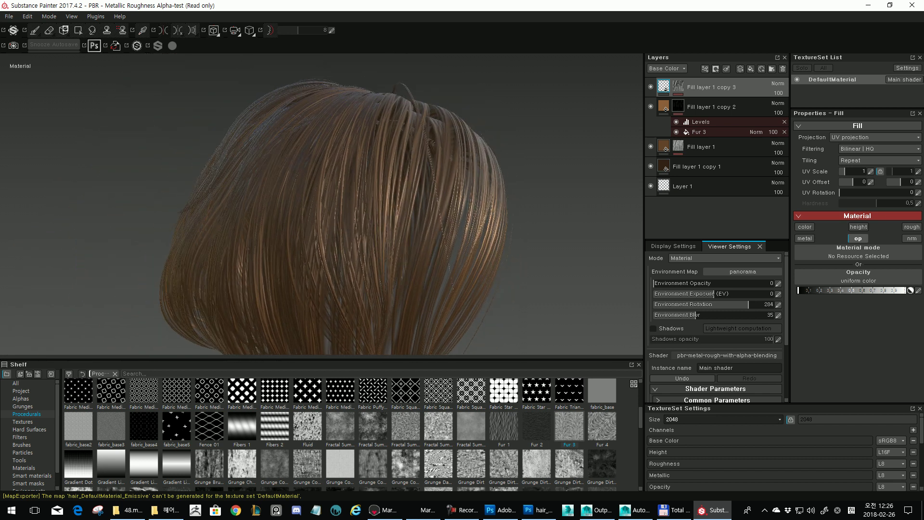
Export the hair textures as targa at 4096x4096 with the PBR SpecGloss from MetalRough configuration
{"action": "key", "text": "ctrl+shift+e"}
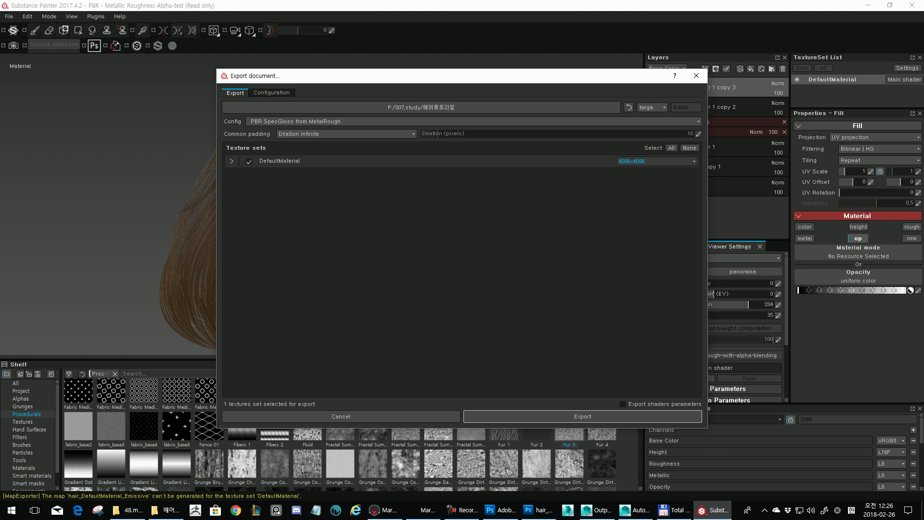
{"action": "left_click_drag", "start_coordinate": [586, 76], "coordinate": [548, 72]}
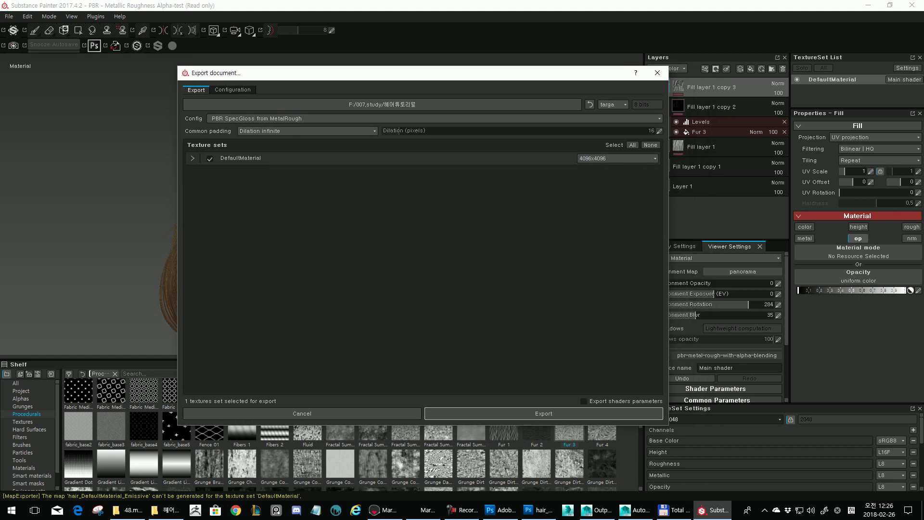
{"action": "left_click", "coordinate": [618, 158]}
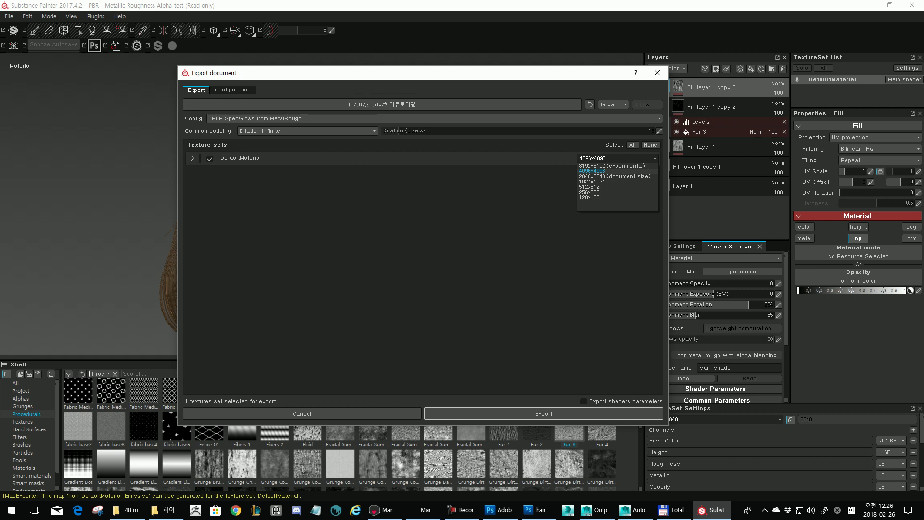
{"action": "left_click", "coordinate": [611, 171]}
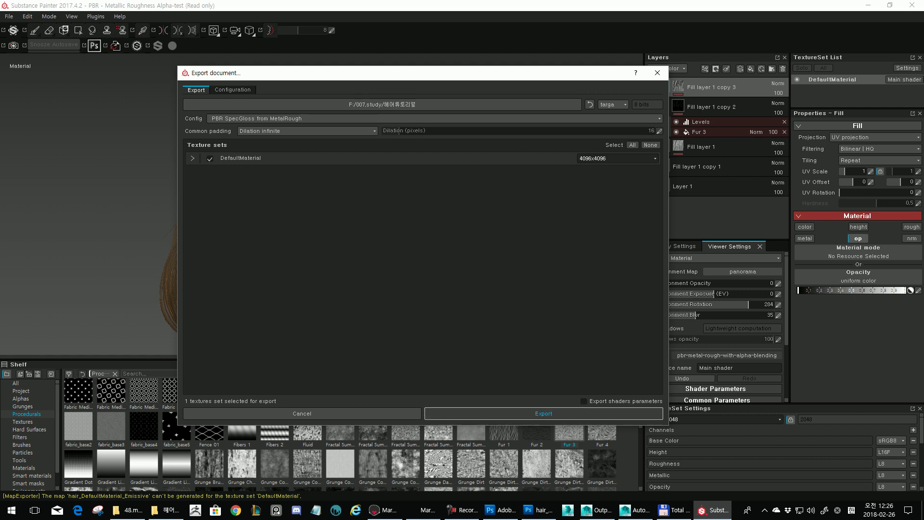
{"action": "key", "text": "Return"}
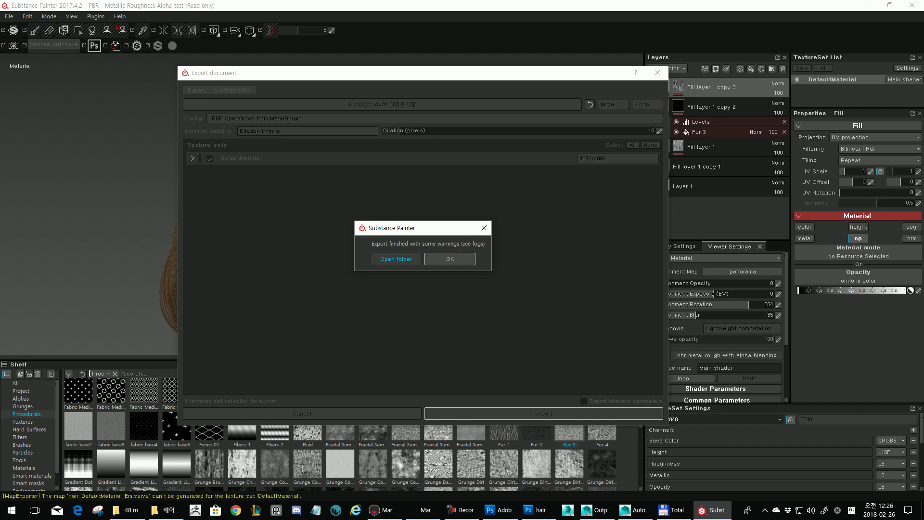
Open the export folder and examine the exported hair_DefaultMaterial_Height.tga in the image viewer
{"action": "left_click", "coordinate": [395, 259]}
{"action": "left_click_drag", "start_coordinate": [499, 363], "coordinate": [319, 401]}
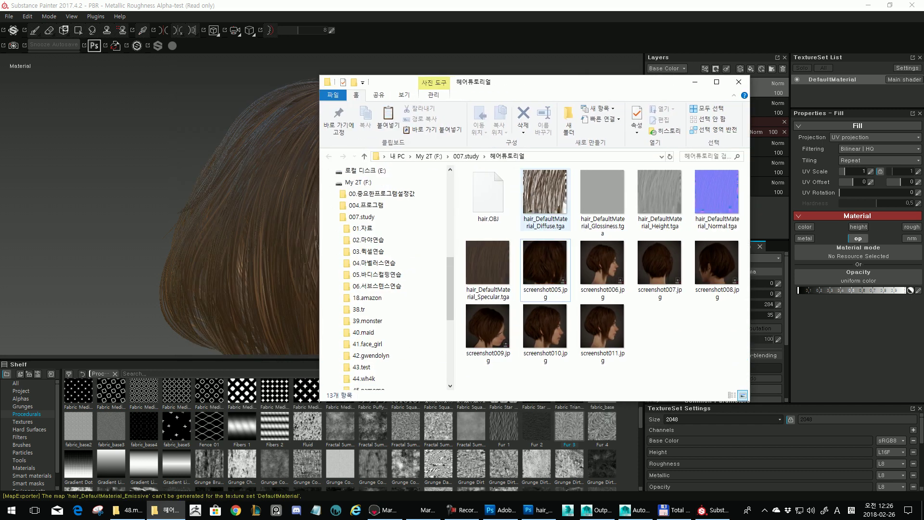
{"action": "left_click", "coordinate": [660, 199]}
{"action": "right_click", "coordinate": [649, 198]}
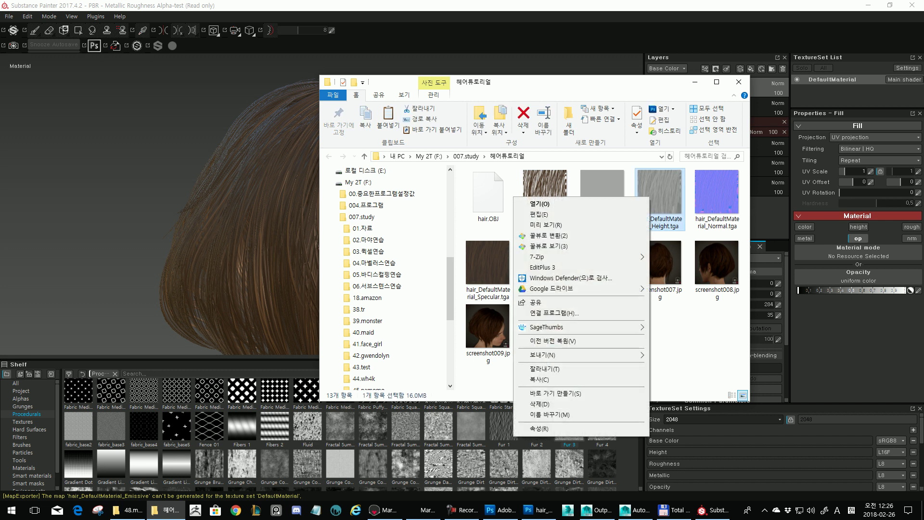
{"action": "left_click", "coordinate": [549, 246]}
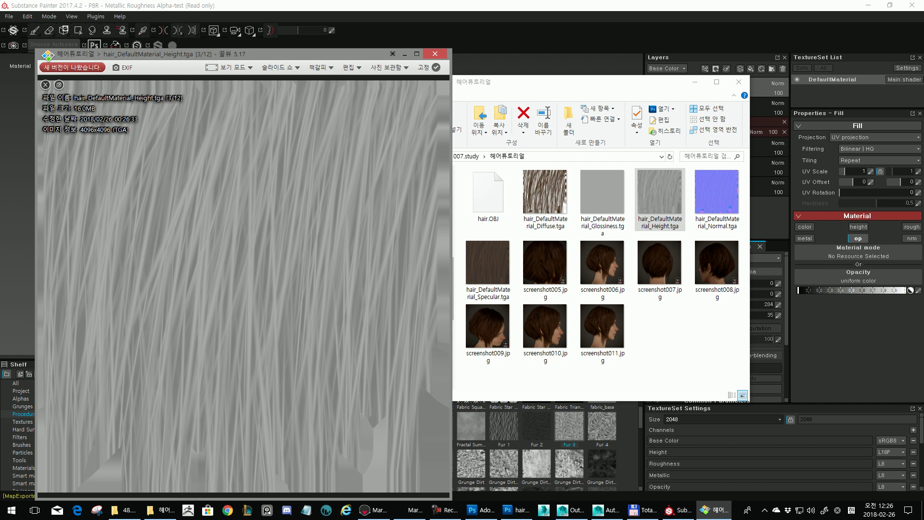
{"action": "key", "text": "Escape"}
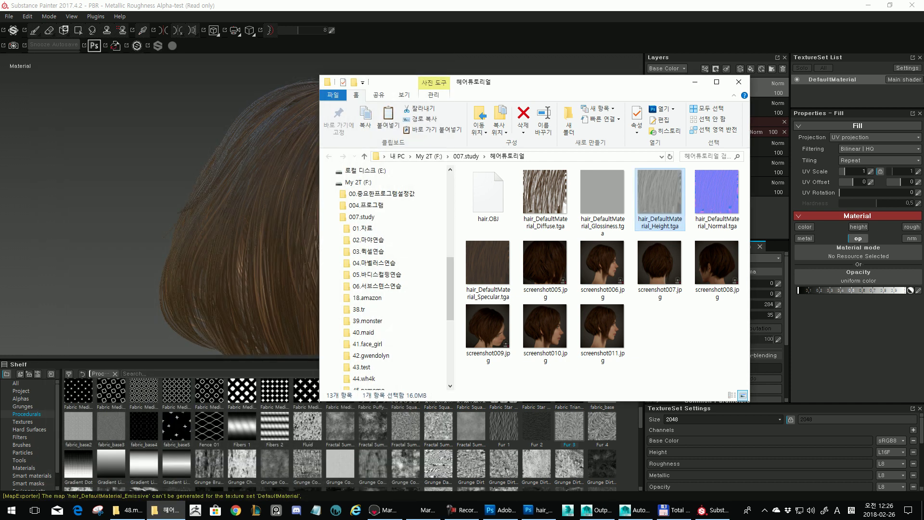
{"action": "left_click", "coordinate": [694, 82]}
Switch to the hair scene in Marmoset Toolbag and enlarge the settings area of material NewMat05
{"action": "left_click", "coordinate": [423, 510]}
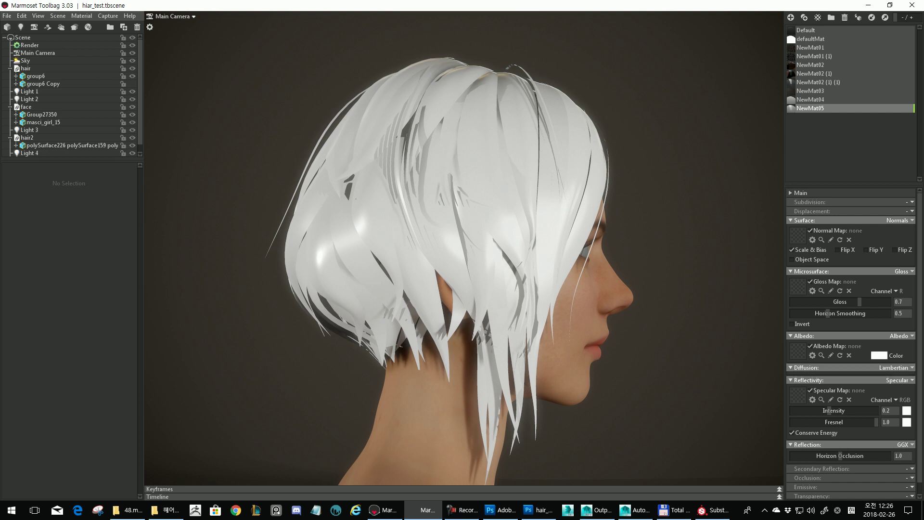
{"action": "left_click", "coordinate": [36, 76]}
{"action": "left_click_drag", "start_coordinate": [482, 270], "coordinate": [414, 267], "text": "alt"}
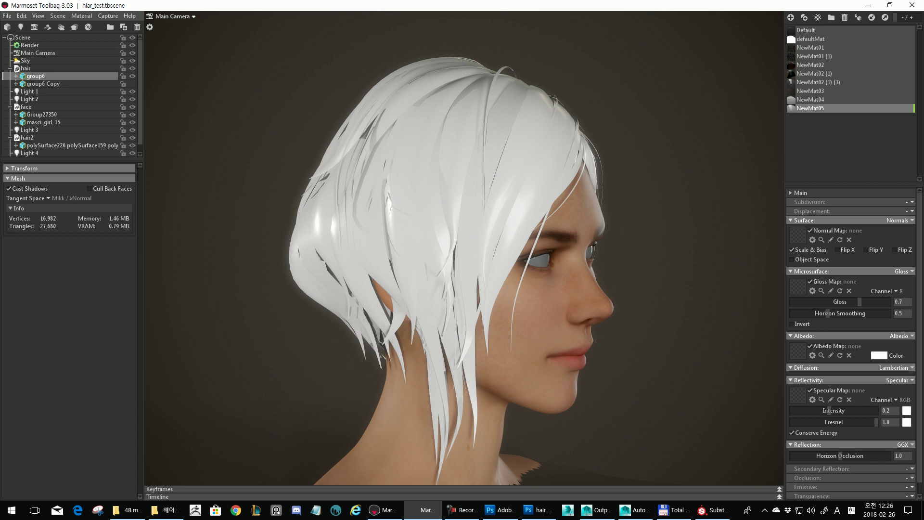
{"action": "left_click_drag", "start_coordinate": [851, 184], "coordinate": [852, 133]}
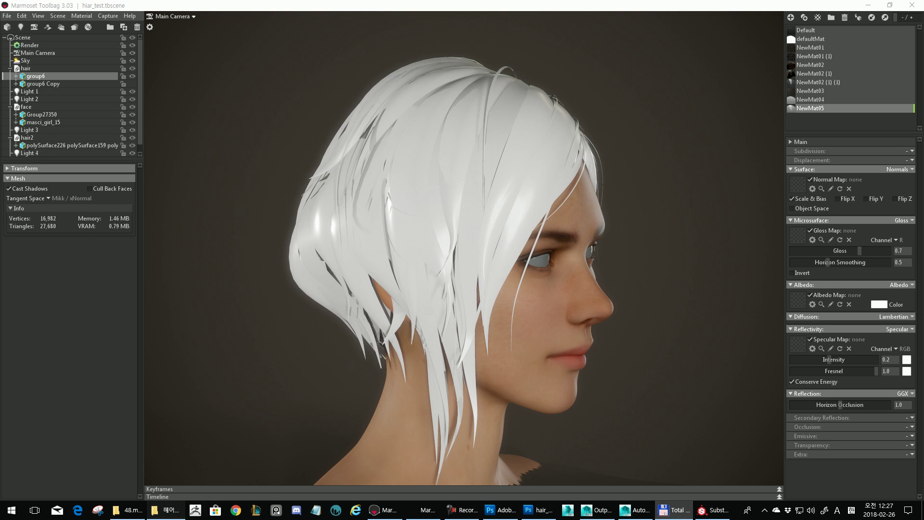
Assign the exported Diffuse, Glossiness, Specular and Normal textures to the albedo, gloss, specular and normal maps of NewMat05
{"action": "left_click", "coordinate": [166, 510]}
{"action": "left_click_drag", "start_coordinate": [546, 199], "coordinate": [796, 299]}
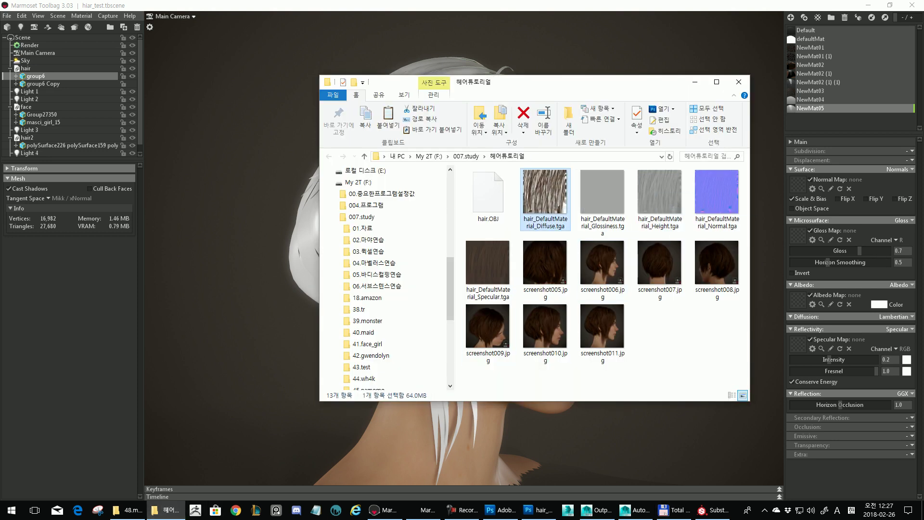
{"action": "left_click_drag", "start_coordinate": [602, 192], "coordinate": [798, 235]}
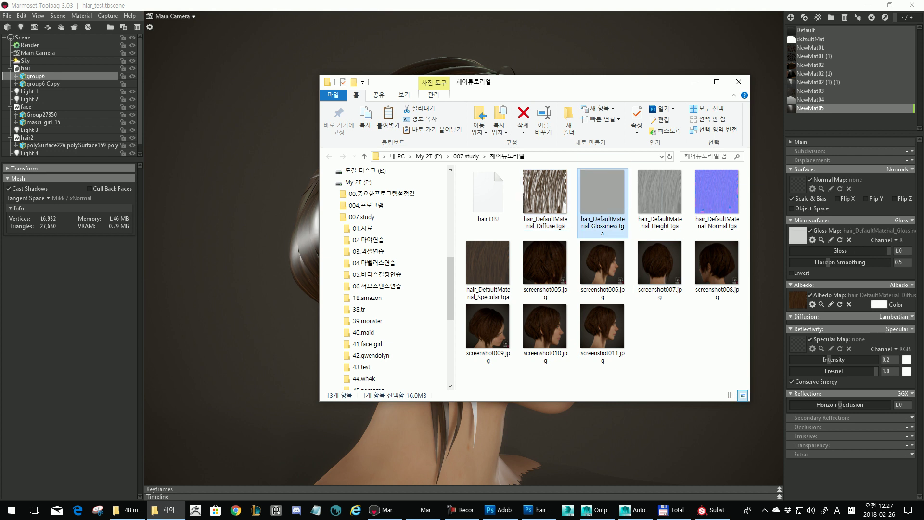
{"action": "left_click", "coordinate": [659, 192]}
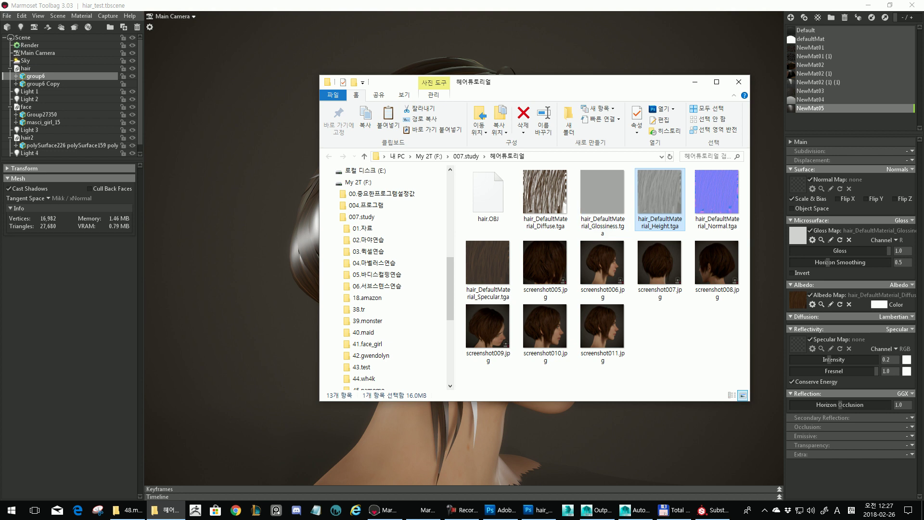
{"action": "left_click_drag", "start_coordinate": [487, 263], "coordinate": [797, 343]}
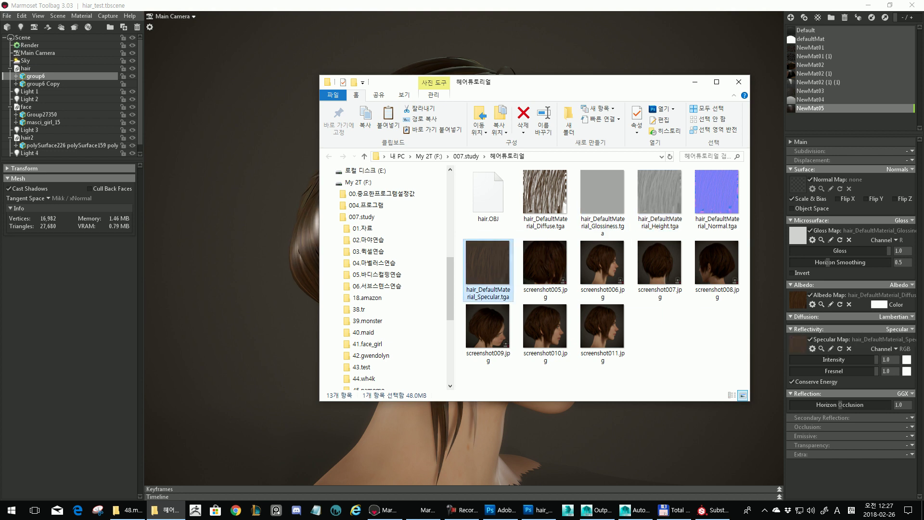
{"action": "left_click", "coordinate": [716, 192]}
{"action": "left_click_drag", "start_coordinate": [716, 192], "coordinate": [798, 185]}
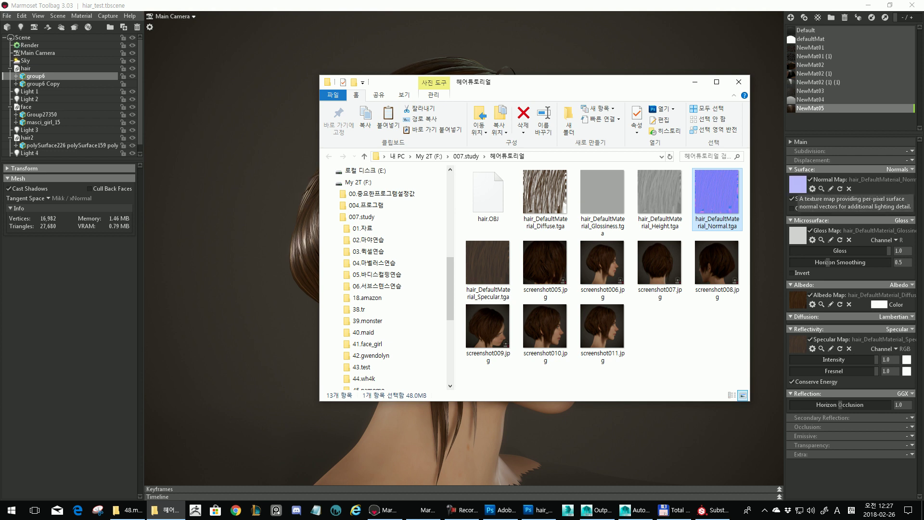
{"action": "left_click", "coordinate": [766, 207]}
Set the transparency mode of NewMat05 to Dither
{"action": "left_click_drag", "start_coordinate": [461, 260], "coordinate": [488, 258], "text": "alt"}
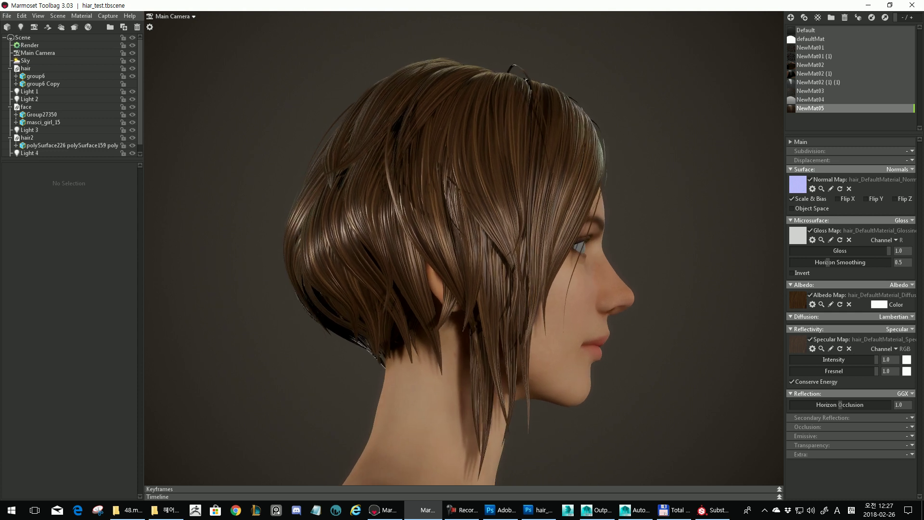
{"action": "left_click", "coordinate": [911, 445]}
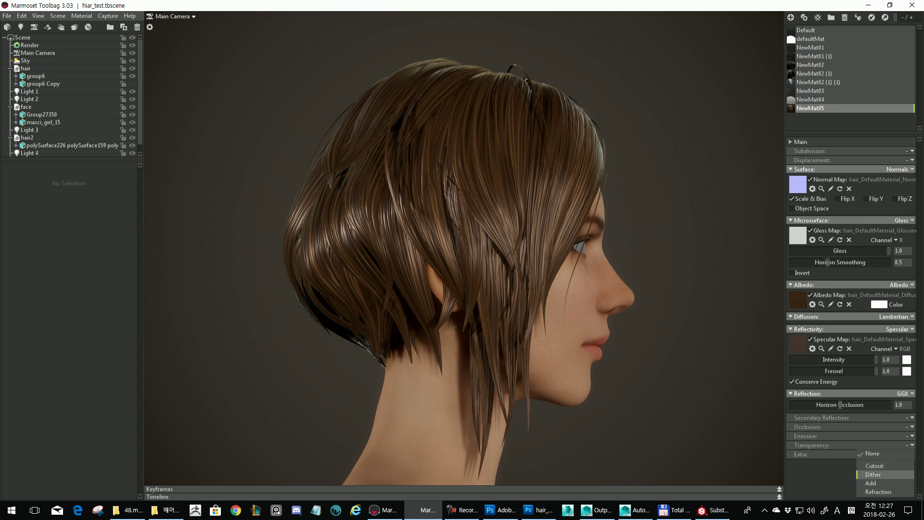
{"action": "left_click", "coordinate": [873, 474]}
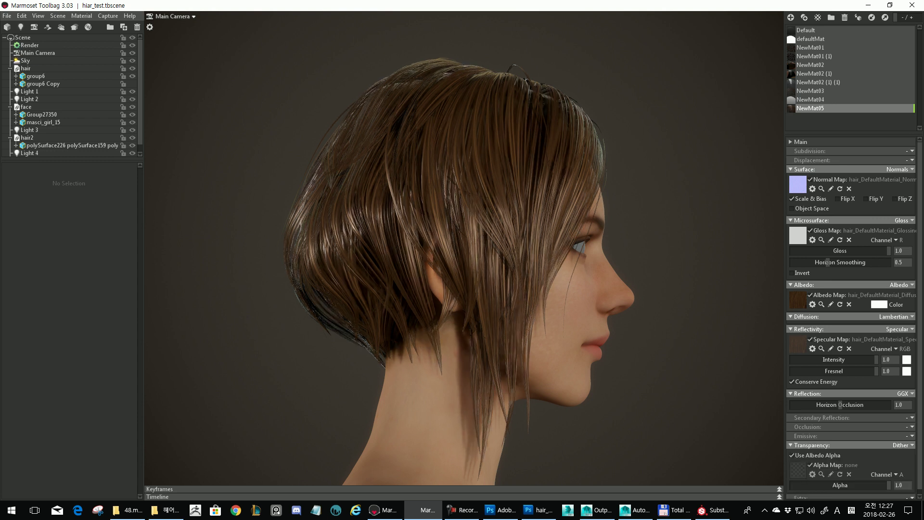
{"action": "left_click_drag", "start_coordinate": [462, 240], "coordinate": [463, 284]}
Set the specular intensity of NewMat05 to 0.128 and tint its albedo color to dac9c9
{"action": "left_click_drag", "start_coordinate": [876, 360], "coordinate": [822, 359]}
{"action": "left_click", "coordinate": [906, 359]}
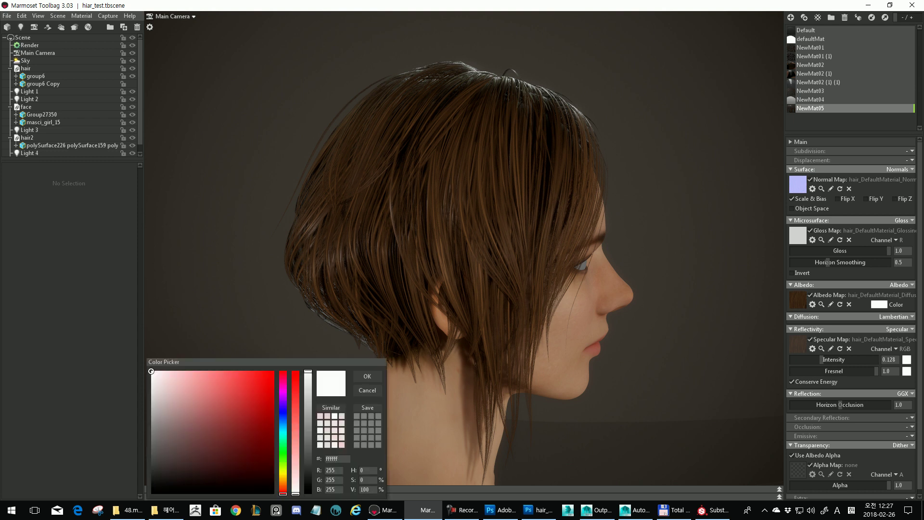
{"action": "mouse_move", "coordinate": [151, 370]}
{"action": "left_mouse_down"}
{"action": "mouse_move", "coordinate": [154, 450]}
{"action": "mouse_move", "coordinate": [161, 388]}
{"action": "left_mouse_up"}
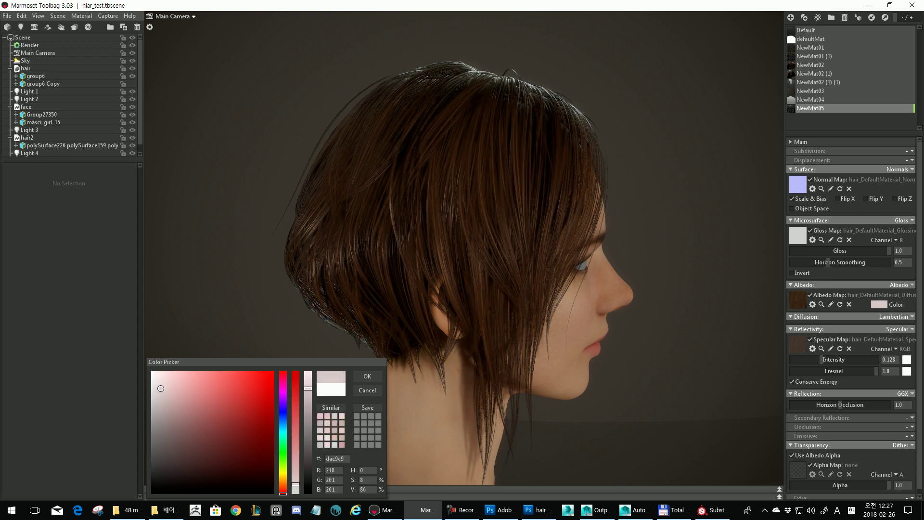
{"action": "left_click", "coordinate": [367, 377]}
{"action": "left_click_drag", "start_coordinate": [414, 336], "coordinate": [408, 292], "text": "alt"}
Set the horizon smoothing of NewMat05 to 0.176 and its Fresnel to 0.0, and check the hair from the back
{"action": "left_click_drag", "start_coordinate": [827, 262], "coordinate": [799, 261]}
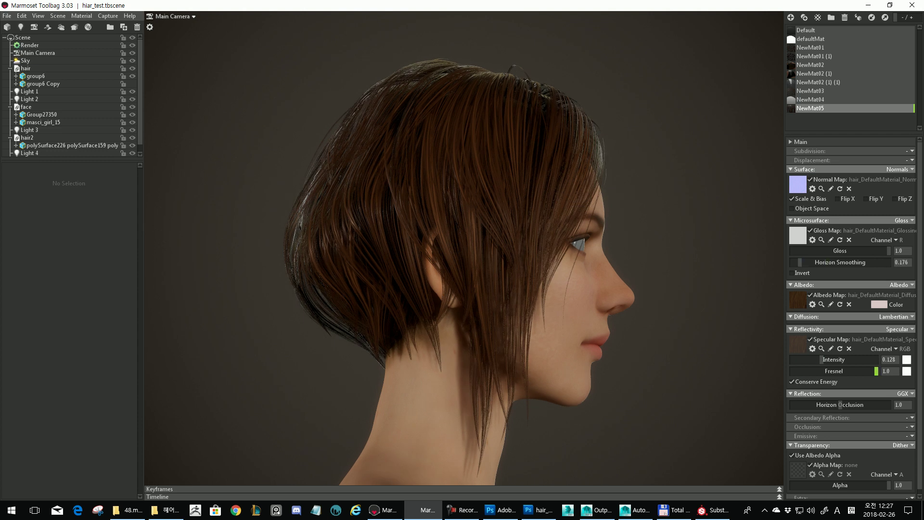
{"action": "left_click_drag", "start_coordinate": [875, 371], "coordinate": [799, 371]}
{"action": "left_click_drag", "start_coordinate": [525, 349], "coordinate": [674, 352], "text": "alt"}
{"action": "right_click_drag", "start_coordinate": [481, 308], "coordinate": [541, 308], "text": "alt"}
{"action": "left_click_drag", "start_coordinate": [481, 307], "coordinate": [529, 309], "text": "alt"}
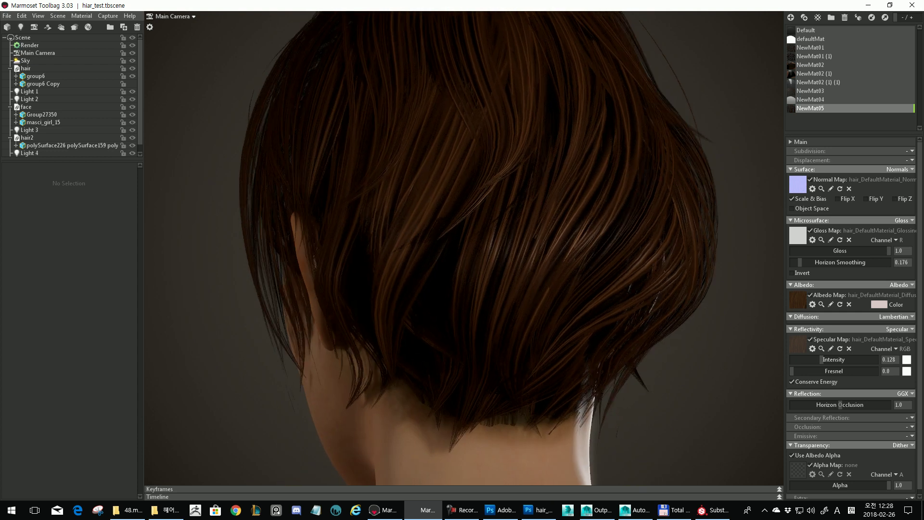
Reduce the specular intensity of NewMat05 to 0.014 and check the hair from both sides of the head
{"action": "left_click_drag", "start_coordinate": [821, 360], "coordinate": [800, 360]}
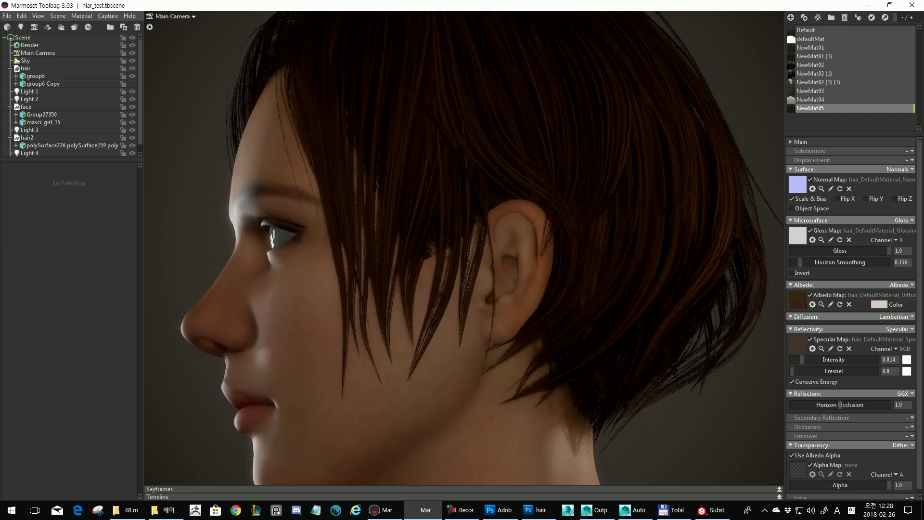
{"action": "scroll", "coordinate": [462, 240], "scroll_direction": "down", "scroll_amount": 4}
{"action": "left_click_drag", "start_coordinate": [394, 288], "coordinate": [609, 290], "text": "alt"}
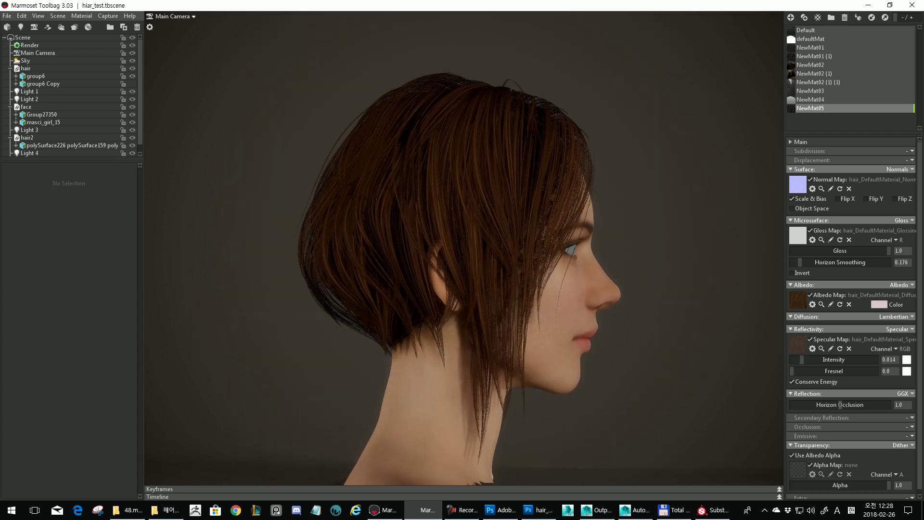